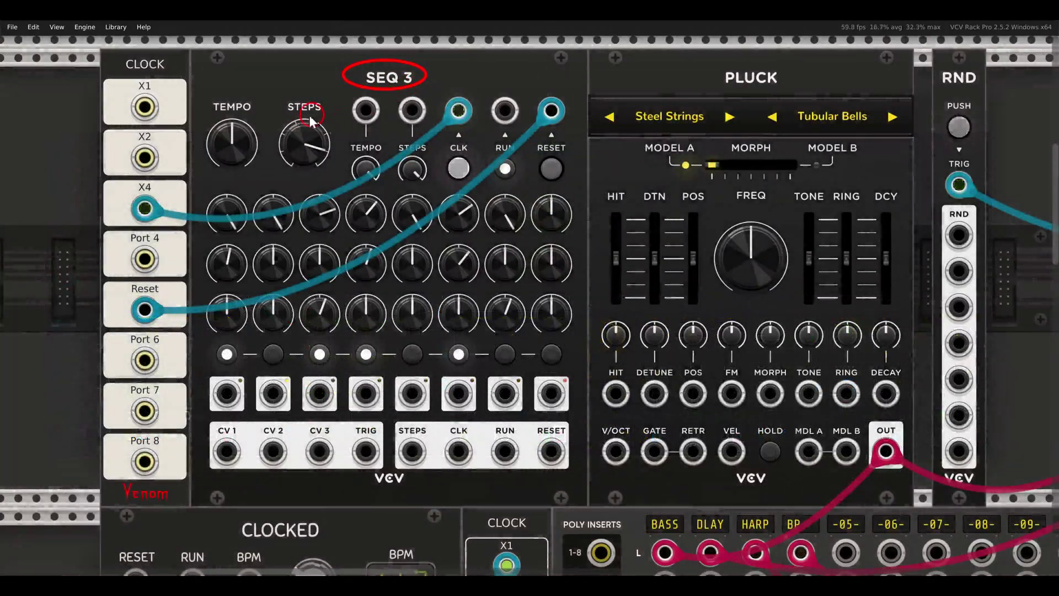
- Patch the SEQ 3 trigger output to the gate input of the Pluck module
drag(286, 120, 342, 173)
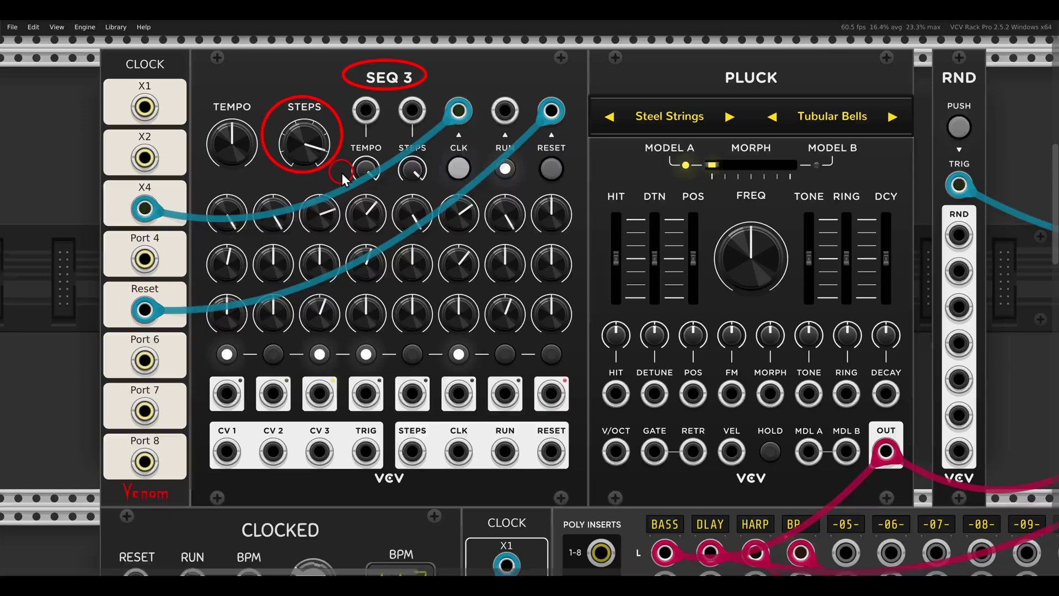
key(Escape)
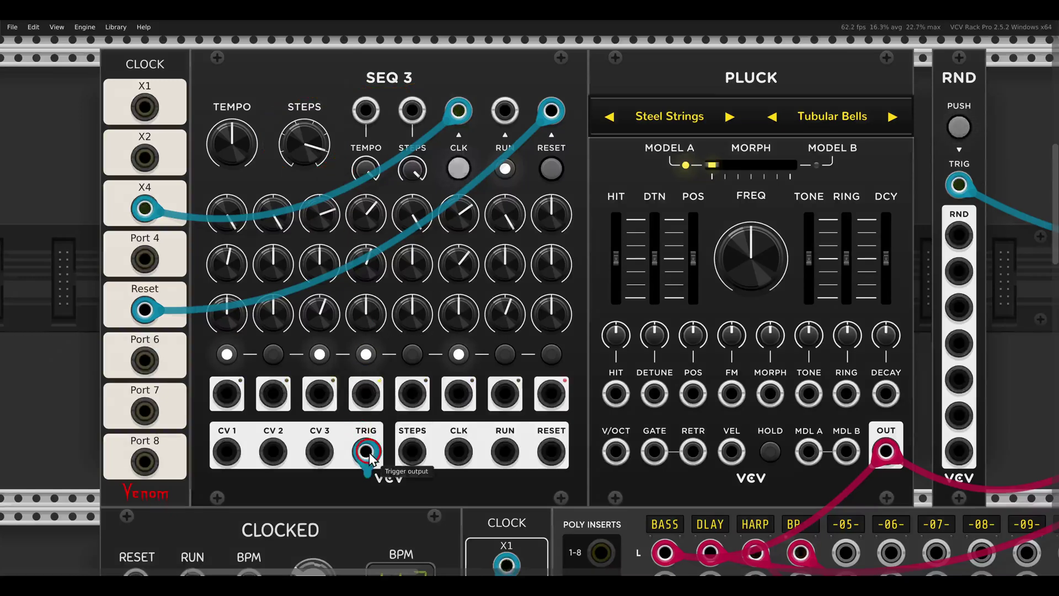
drag(366, 451, 655, 451)
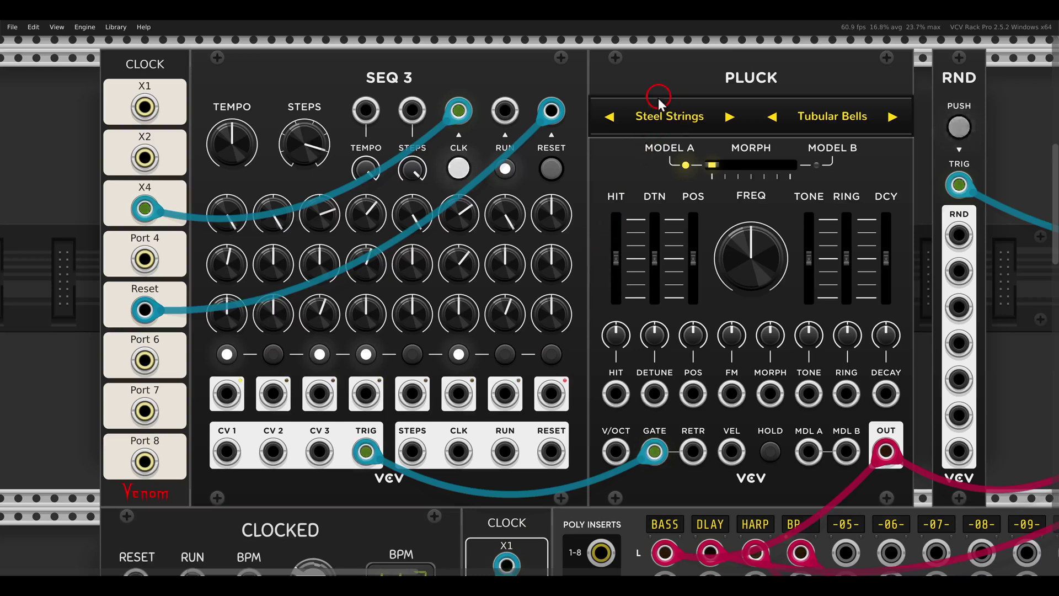
- Choose Soul Bass from the Bass category as Model A of the Pluck module
click(657, 118)
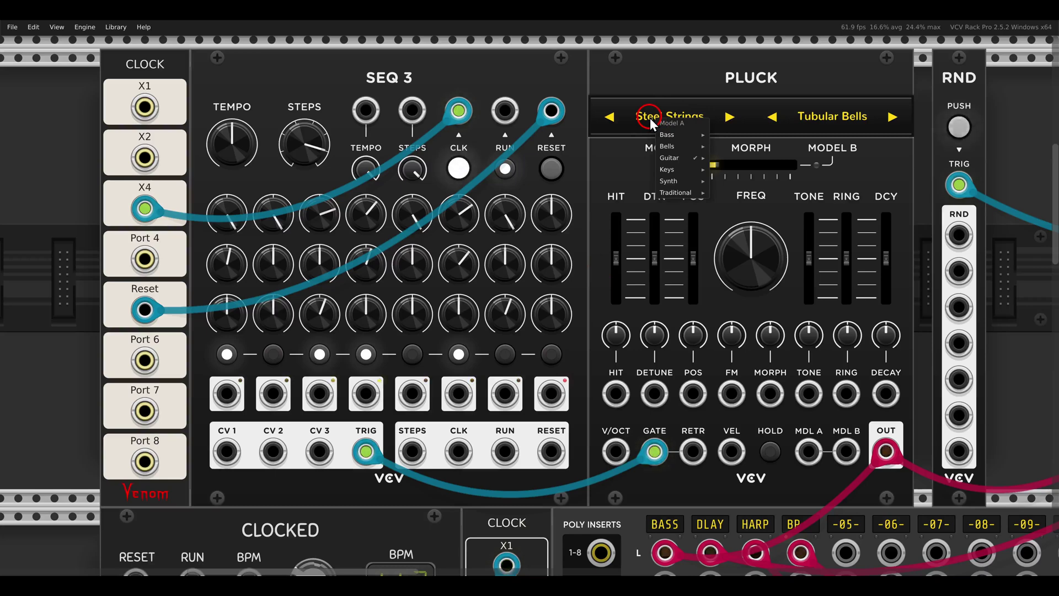
mouse_move(678, 149)
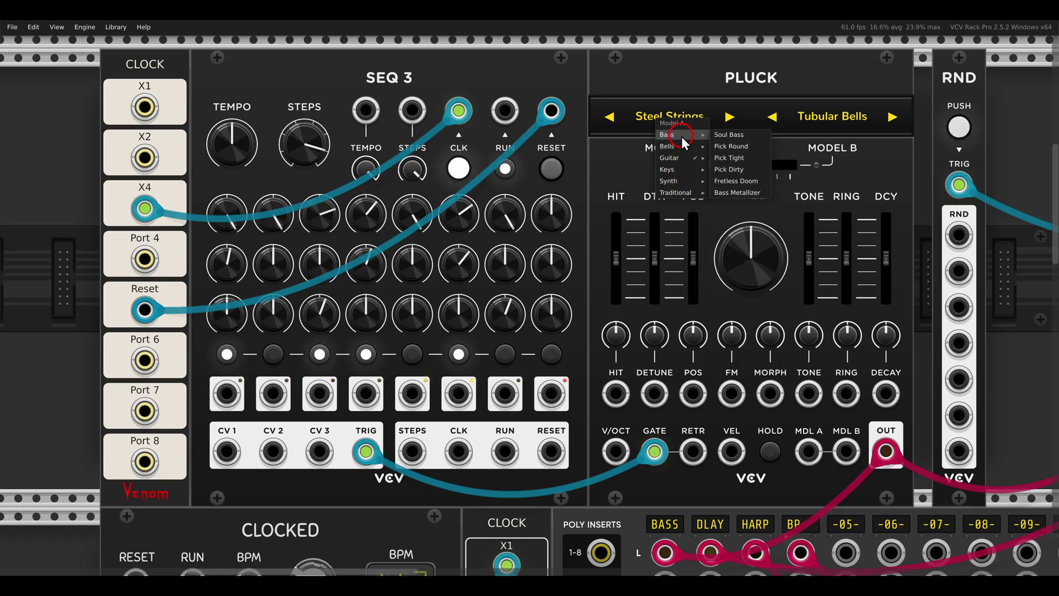
click(729, 135)
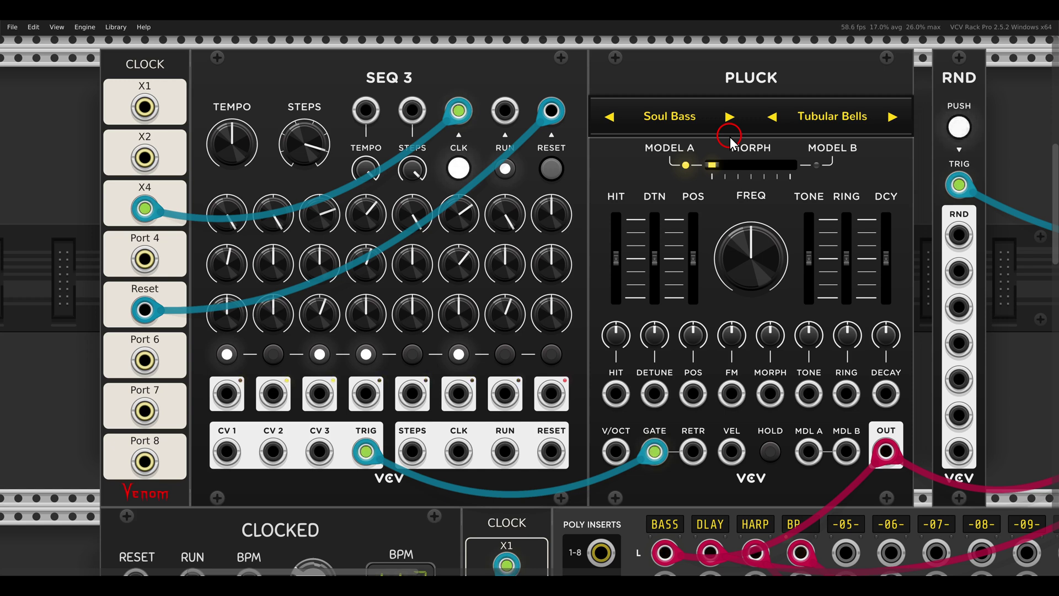
- Turn on Pluck's Hold option and set its frequency to -24 semitones
click(770, 451)
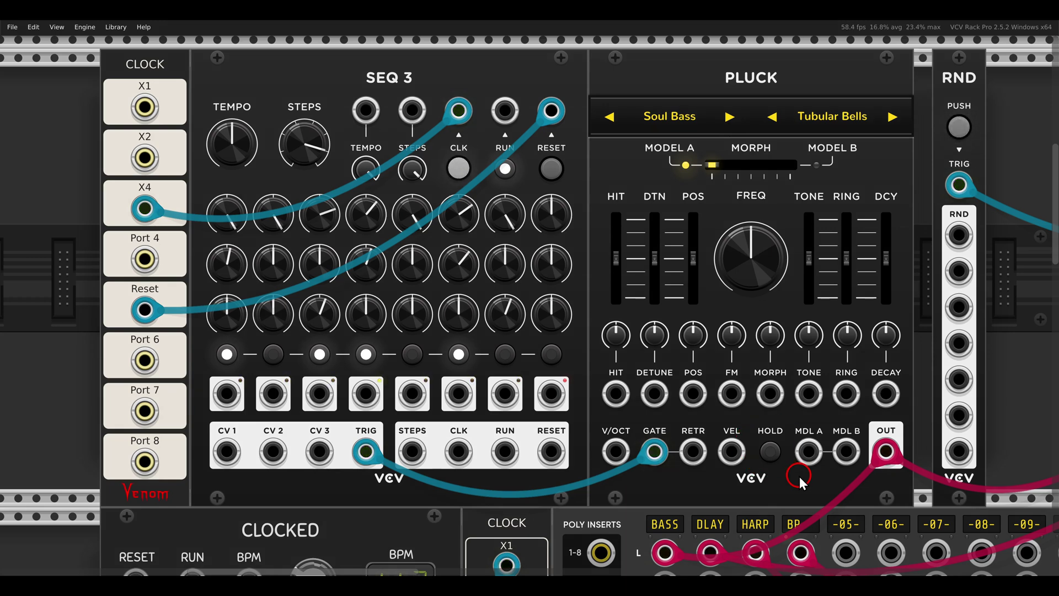
click(771, 450)
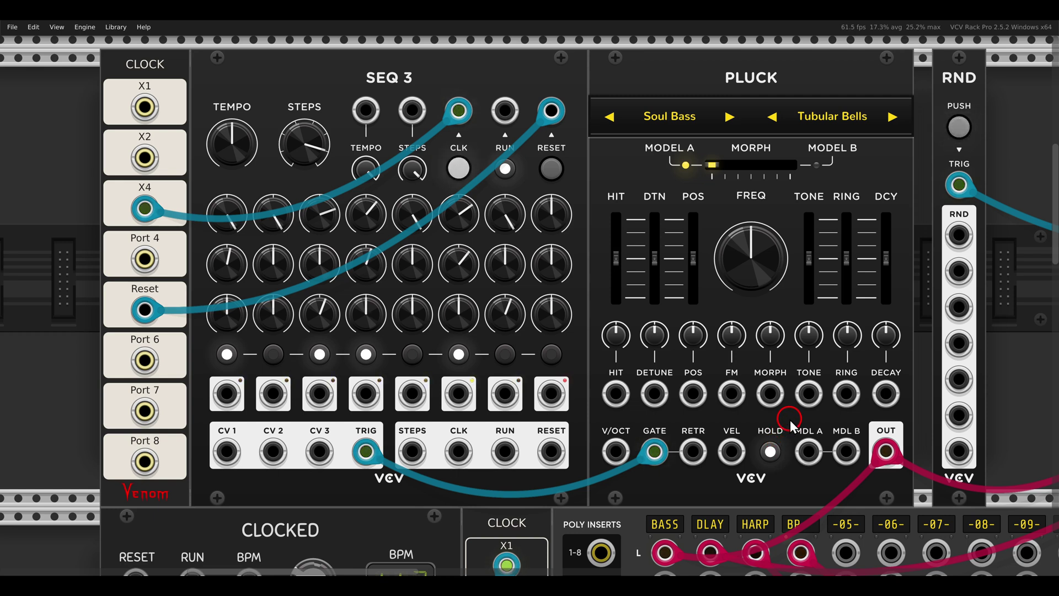
right_click(745, 258)
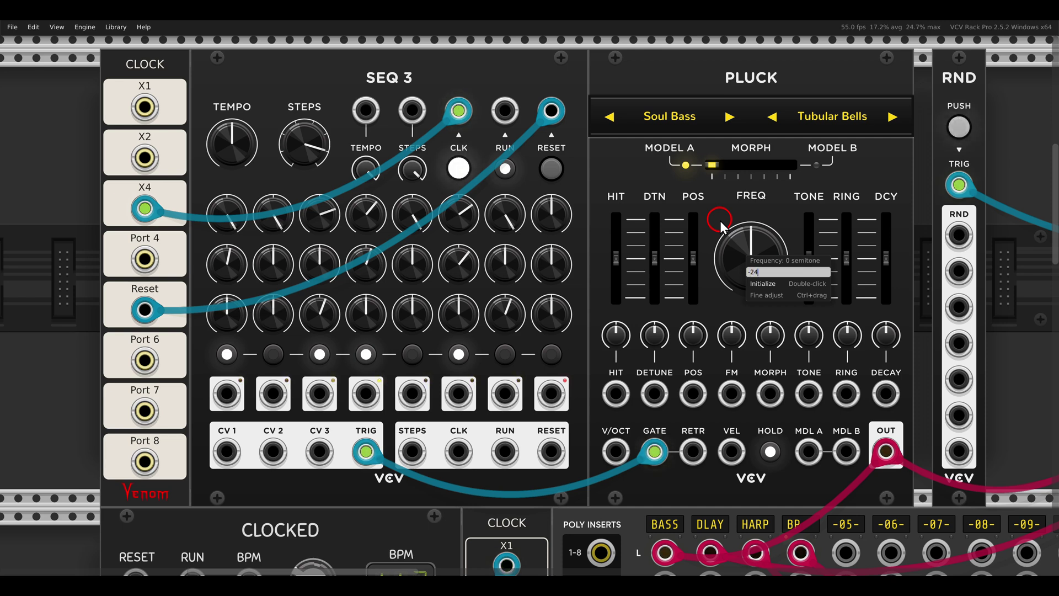
key(Return)
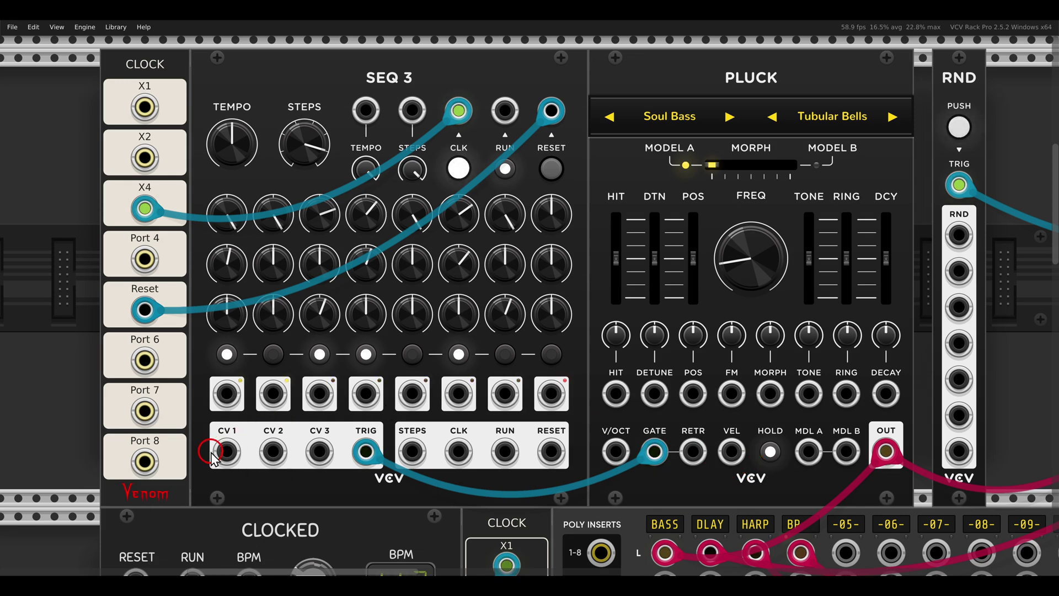
- Patch the SEQ 3 CV 1 output to Pluck's velocity input
mouse_move(193, 183)
mouse_down()
mouse_move(278, 217)
mouse_move(590, 255)
mouse_up()
mouse_move(226, 451)
mouse_down()
mouse_move(375, 441)
mouse_move(732, 451)
mouse_up()
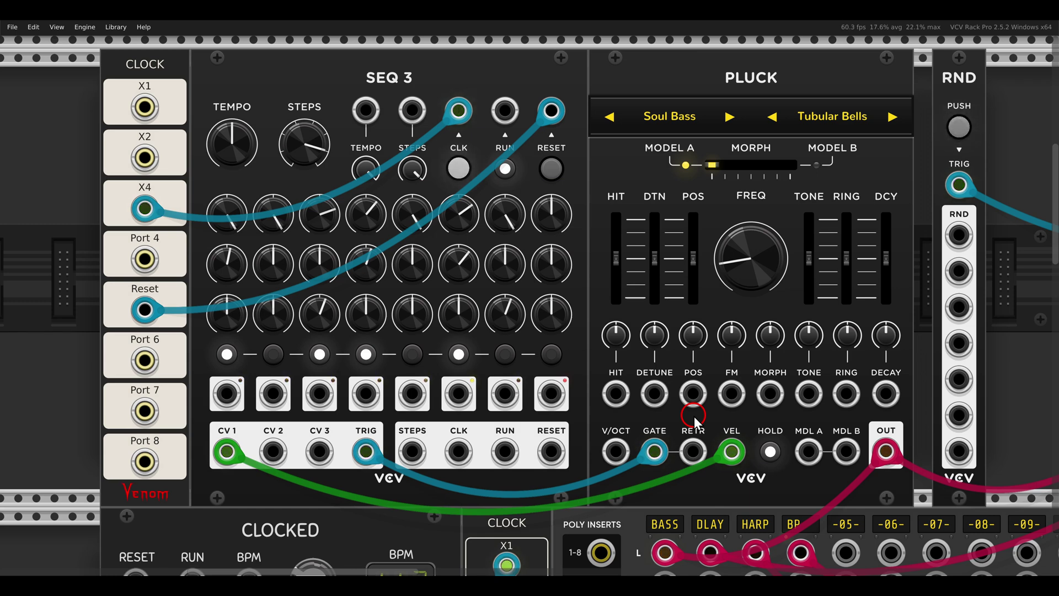
- Try out different Hit slider positions on the Pluck module and reset the slider to its default
mouse_move(614, 277)
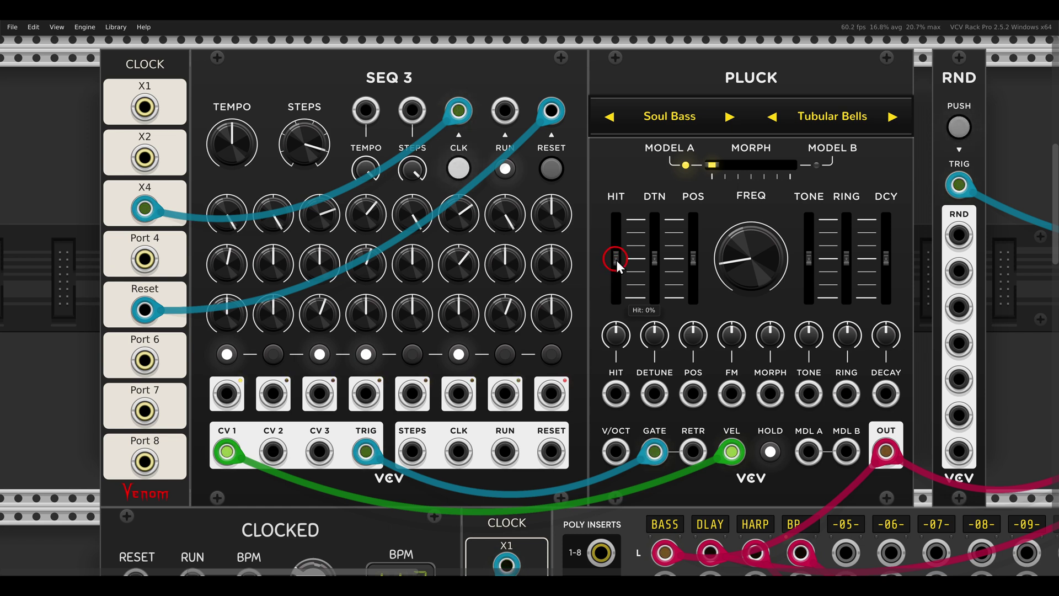
drag(617, 260, 607, 252)
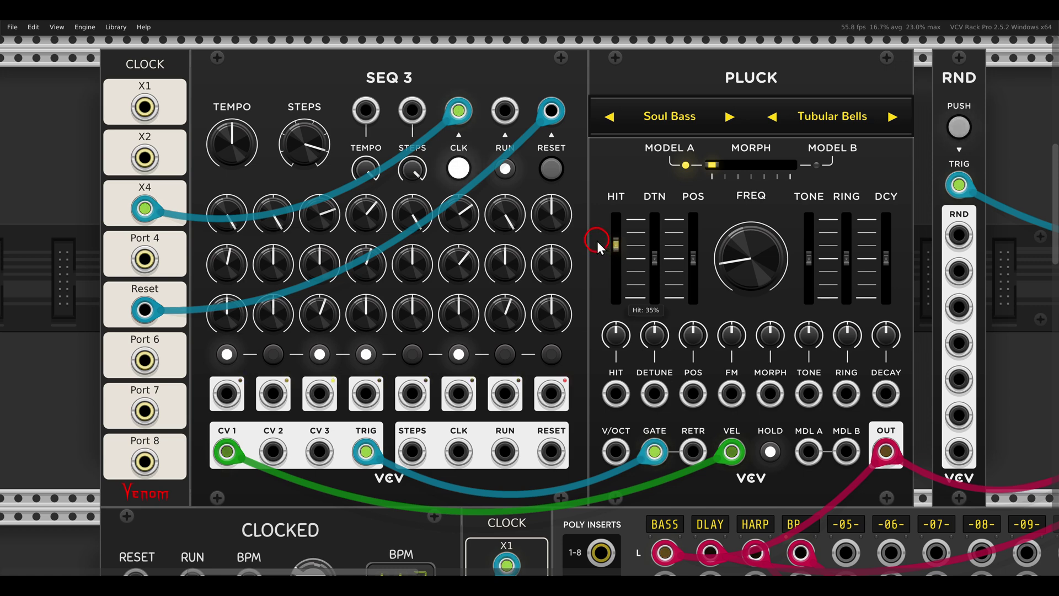
drag(596, 241, 600, 266)
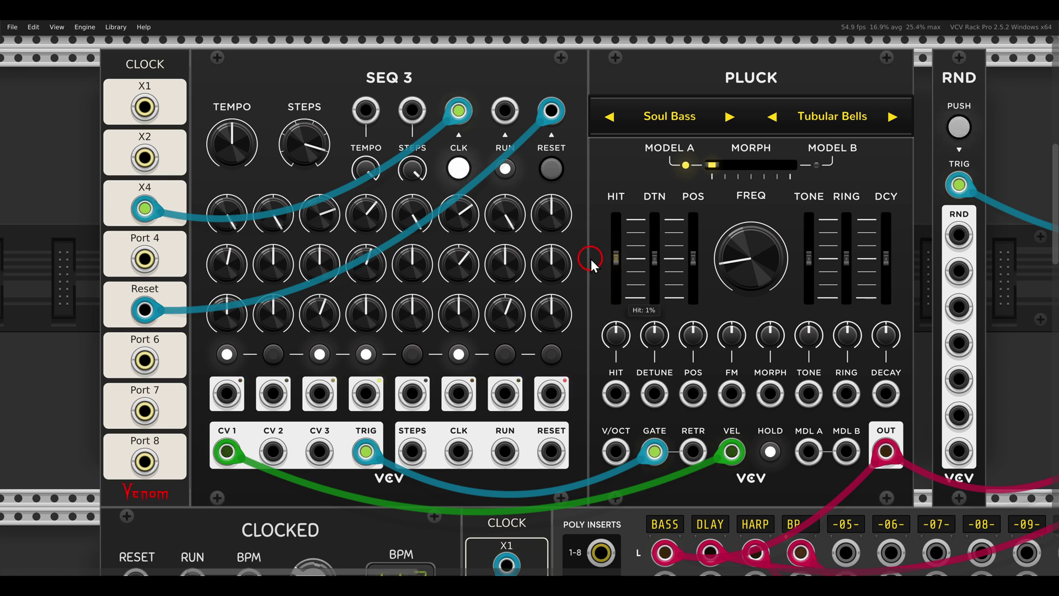
double_click(611, 249)
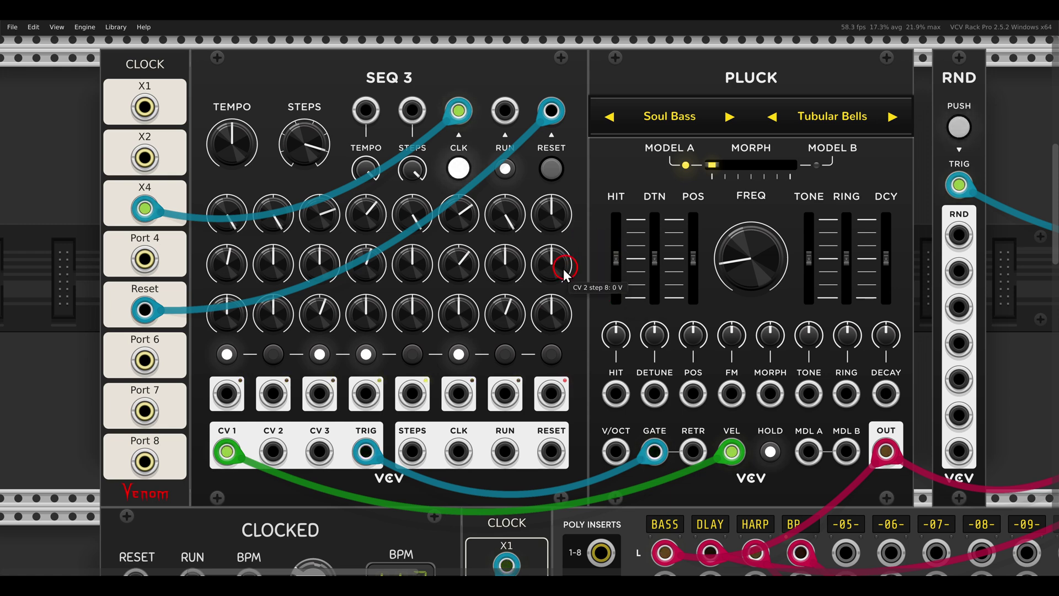
- Modulate Pluck's Hit from SEQ 3 CV 2 and its Tone from CV 3, turning both input attenuators fully up
drag(273, 451, 615, 393)
drag(613, 342, 574, 217)
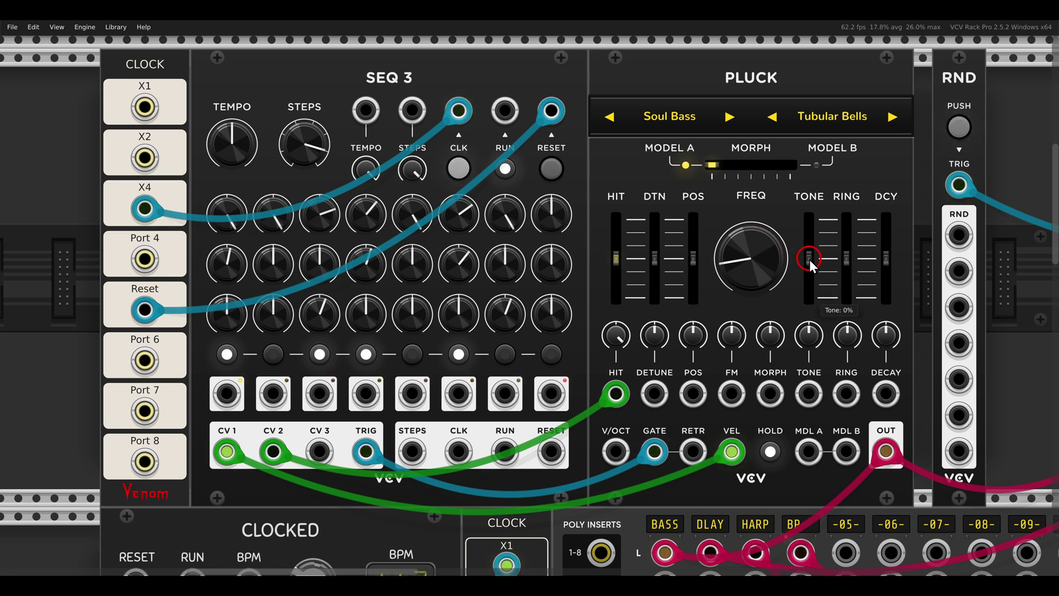
mouse_move(805, 257)
mouse_down()
mouse_move(783, 237)
mouse_move(790, 281)
mouse_move(806, 276)
mouse_up()
double_click(808, 274)
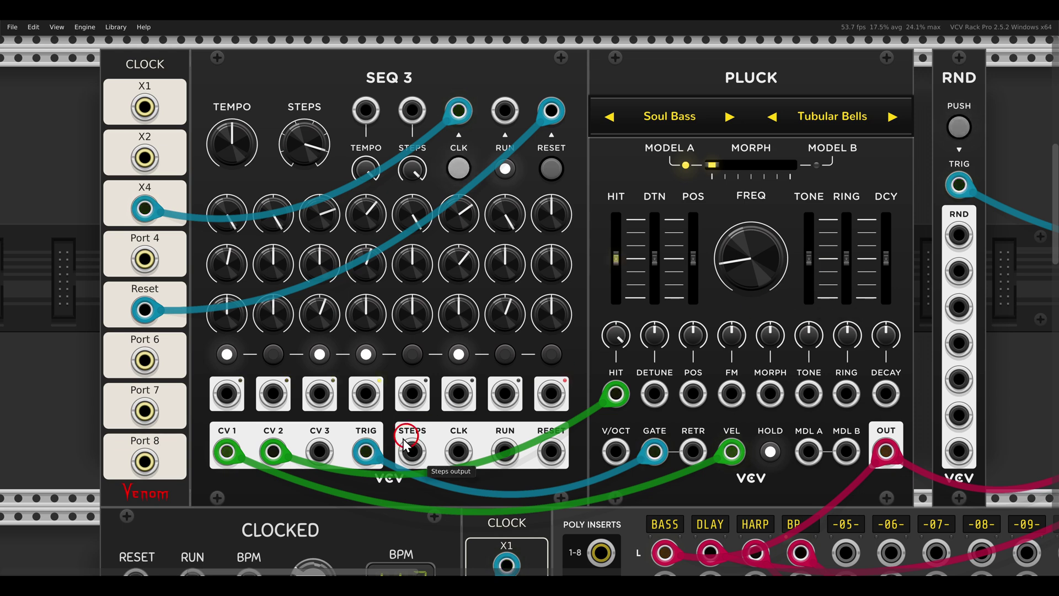
drag(319, 452, 809, 393)
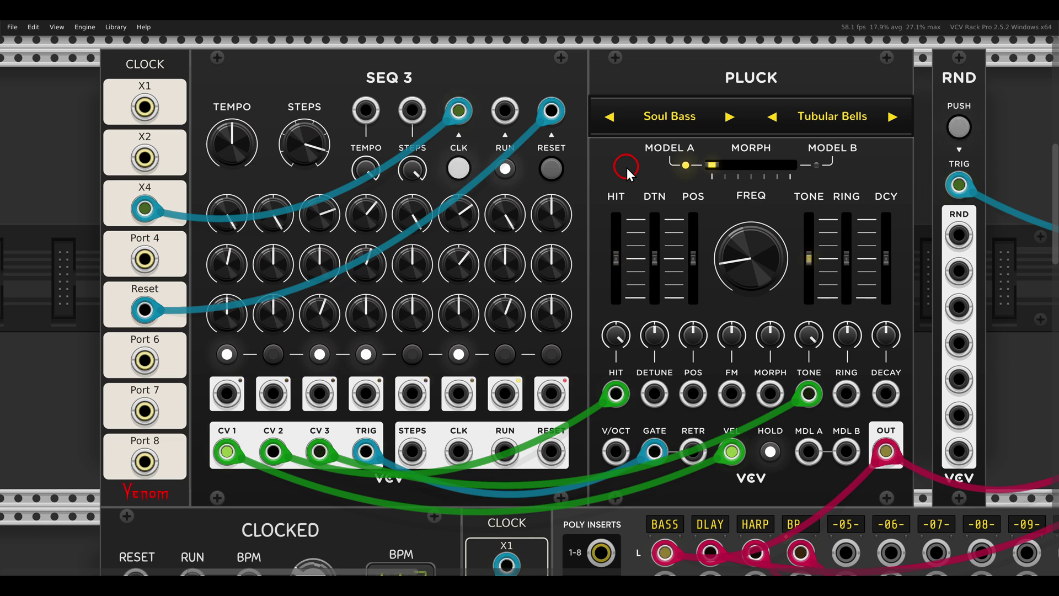
- Raise the Detune slider of the Pluck module to about 49%
drag(657, 255, 666, 237)
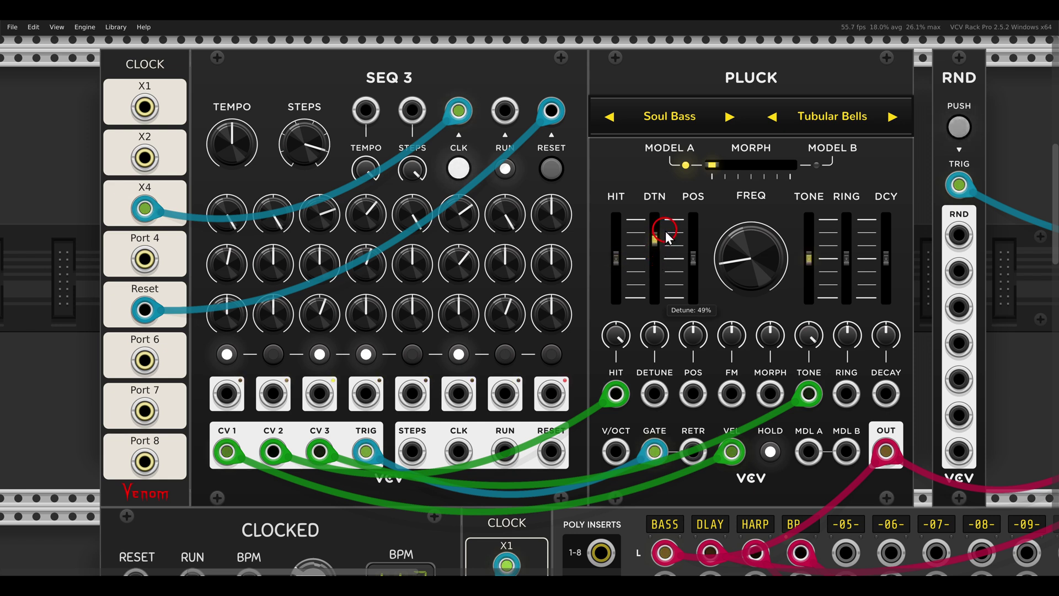
drag(668, 306, 617, 309)
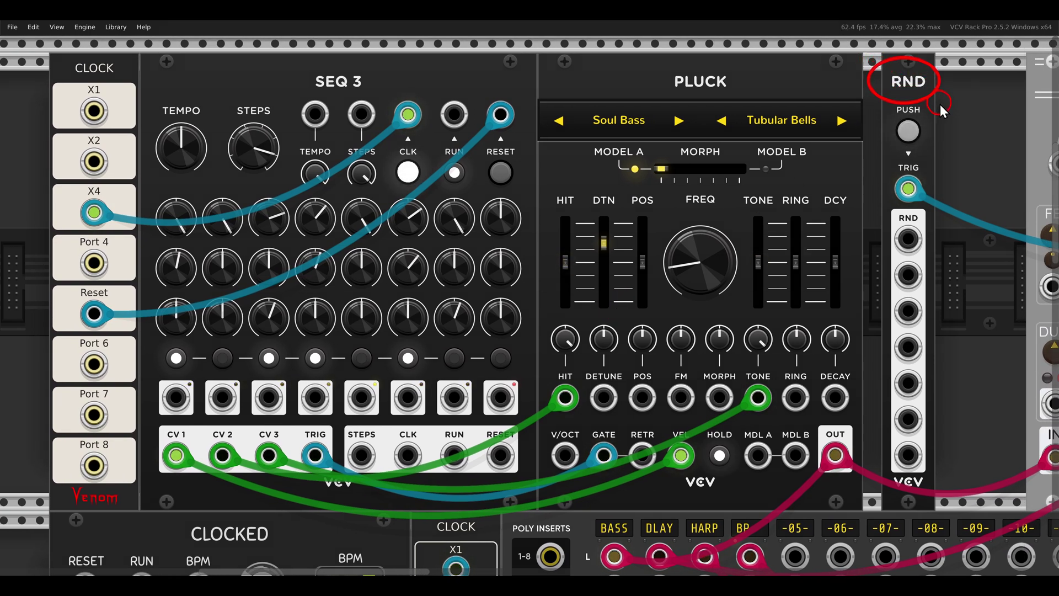
- Patch the first RND output to Pluck's Decay input and the second to Ring, partly raising both input attenuators
drag(908, 239, 835, 397)
drag(837, 348, 816, 314)
drag(903, 276, 795, 396)
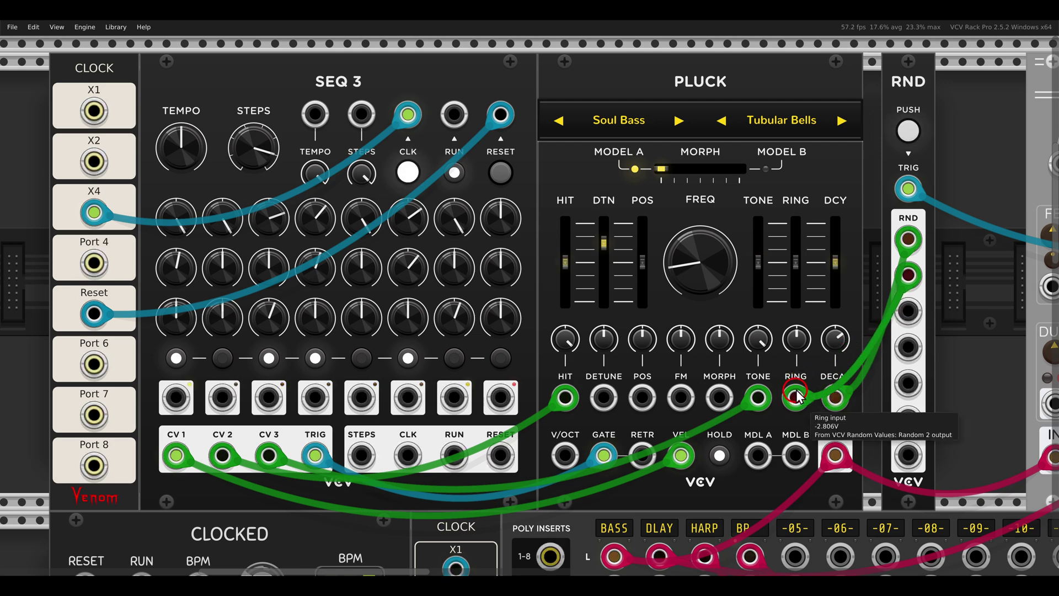
drag(794, 343, 764, 309)
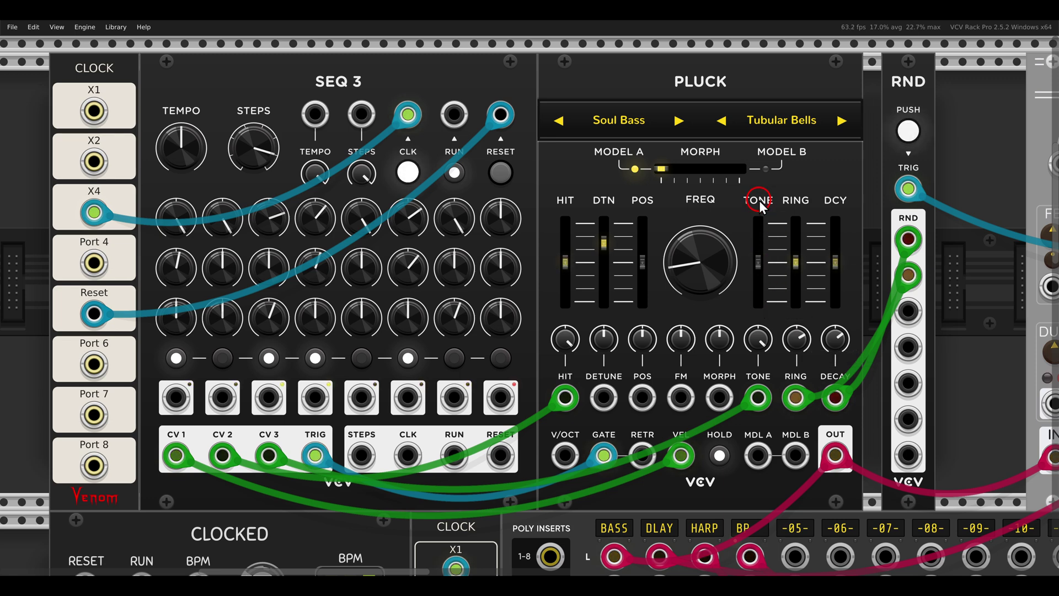
- Patch the third RND output to Pluck's Position input and partly raise that input's attenuator
mouse_move(639, 258)
mouse_down()
mouse_move(640, 300)
mouse_move(634, 226)
mouse_move(620, 237)
mouse_move(629, 279)
mouse_move(639, 263)
mouse_up()
drag(641, 397, 907, 311)
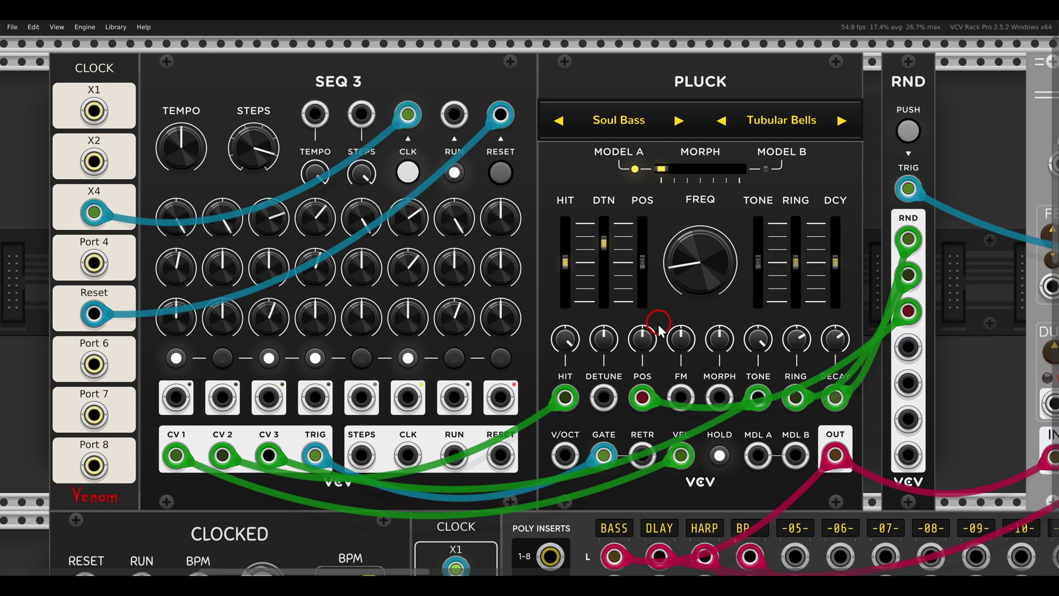
drag(644, 339, 629, 308)
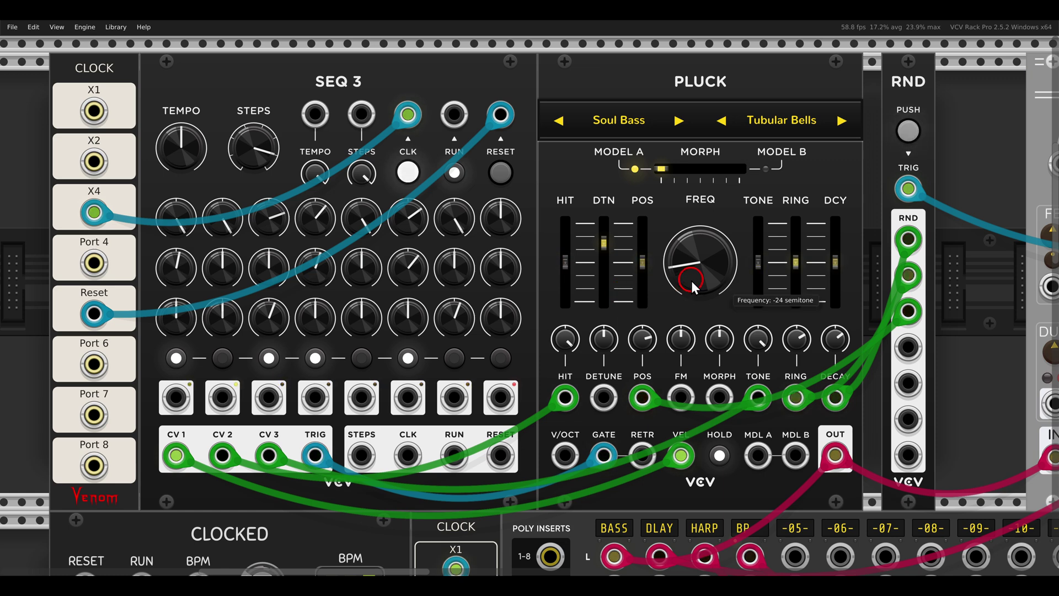
- Unmute the DLAY mixer channel, which carries the bass through the Prince of Perception delay
scroll(690, 284, down, 1)
drag(750, 309, 639, 305)
scroll(639, 311, right, 3)
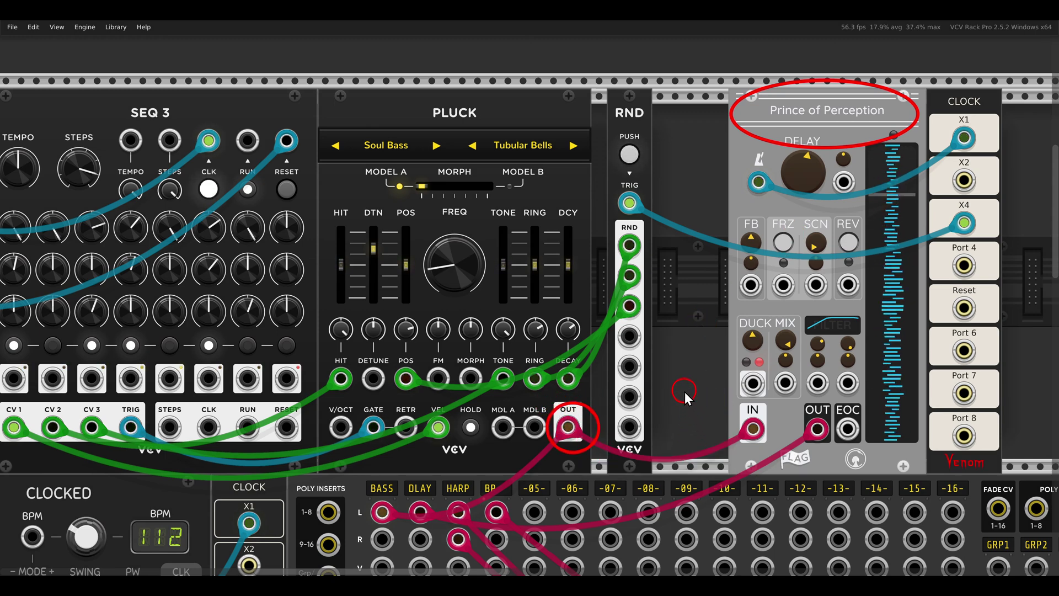
drag(459, 452, 574, 156)
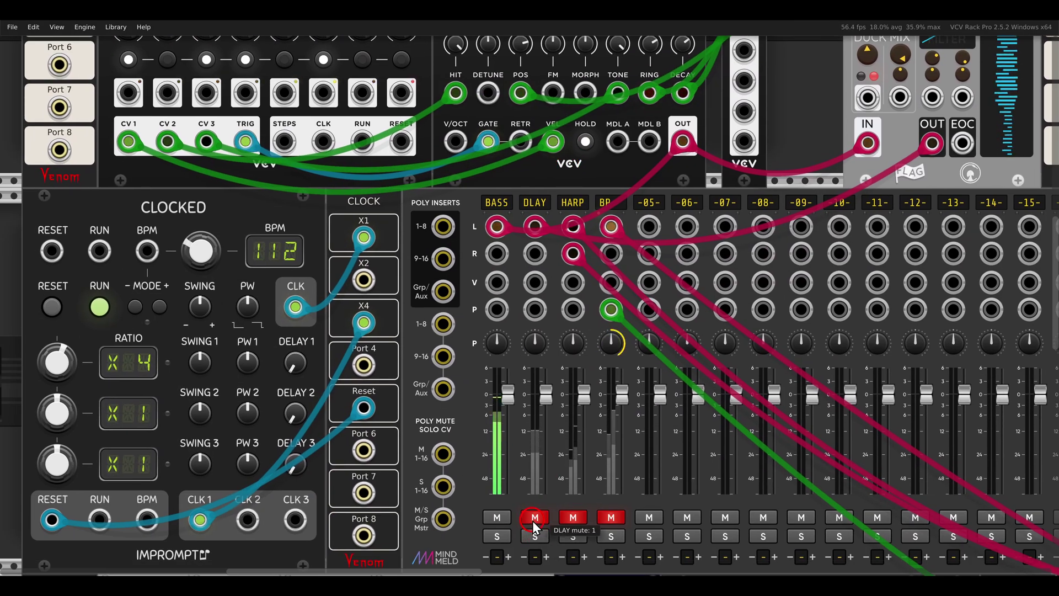
click(536, 517)
drag(482, 161, 484, 172)
scroll(486, 178, up, 9)
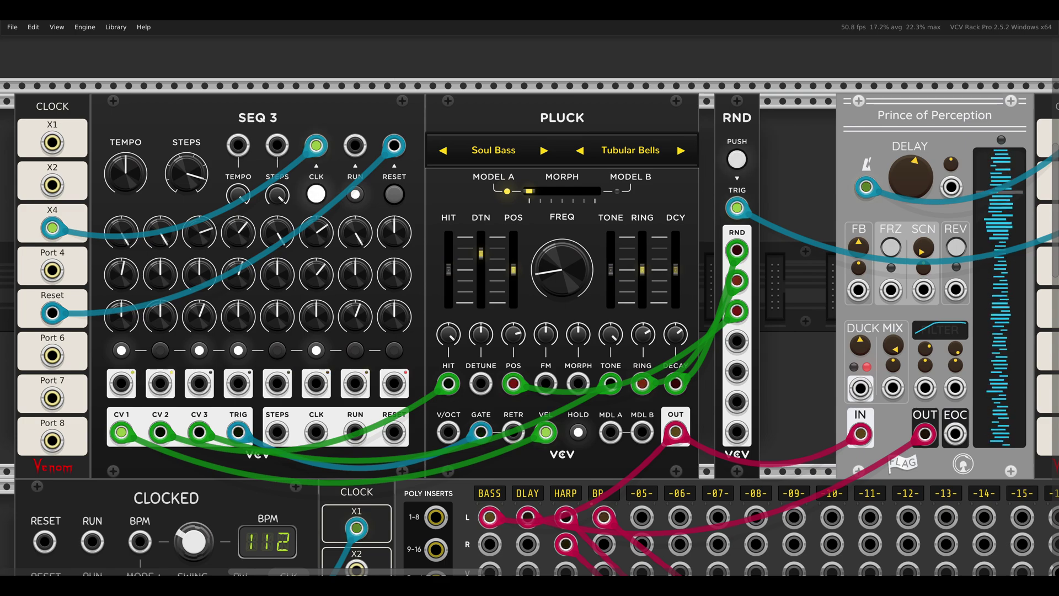
- Examine the harp voice's five ADDR-SEQ sequencers, their step settings and the Pluck model it uses
click(345, 332)
scroll(344, 335, down, 20)
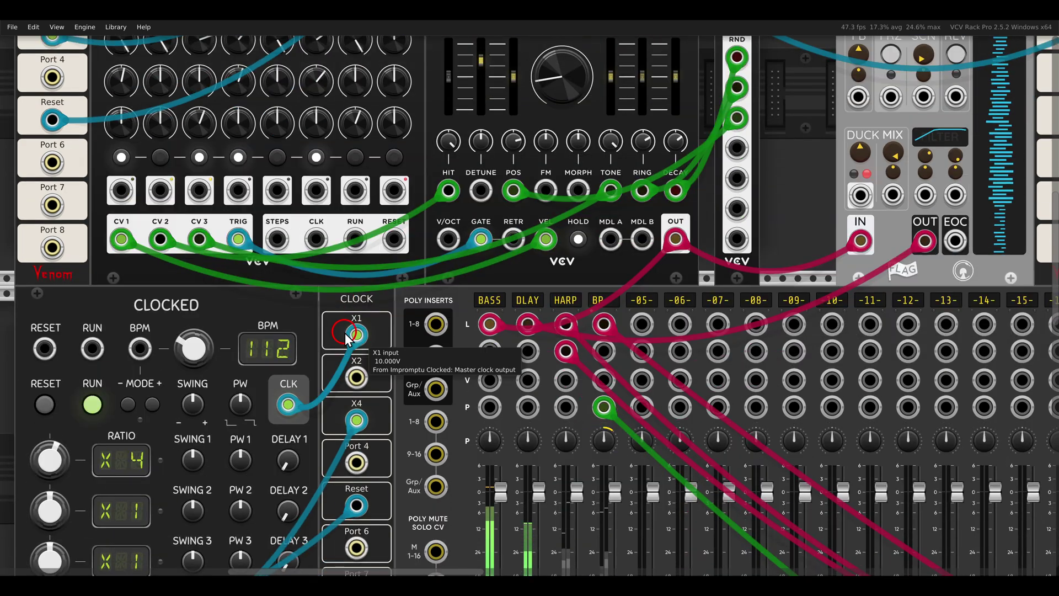
scroll(345, 334, down, 3)
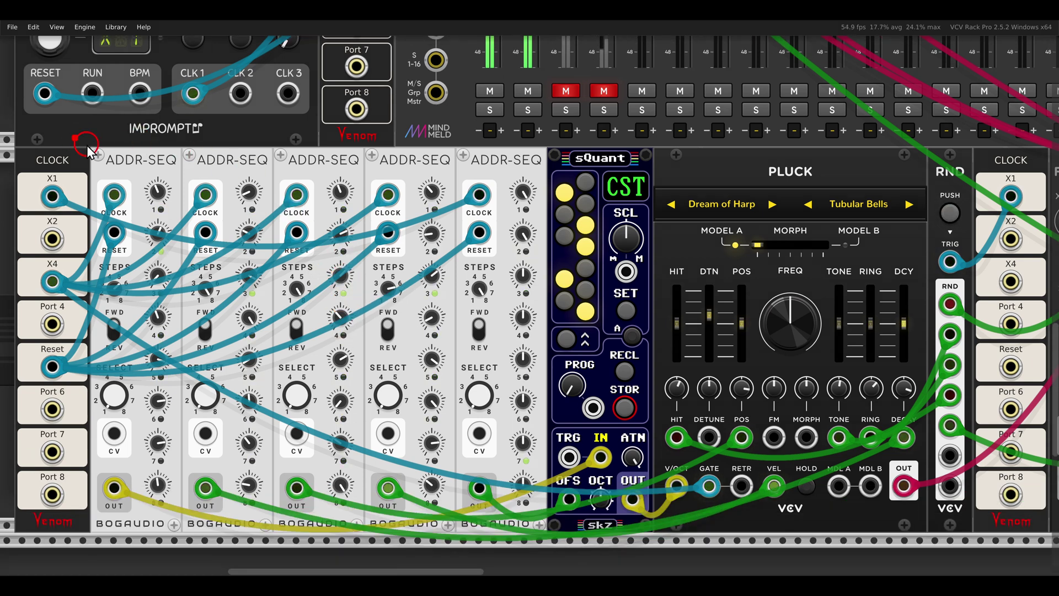
drag(87, 145, 551, 190)
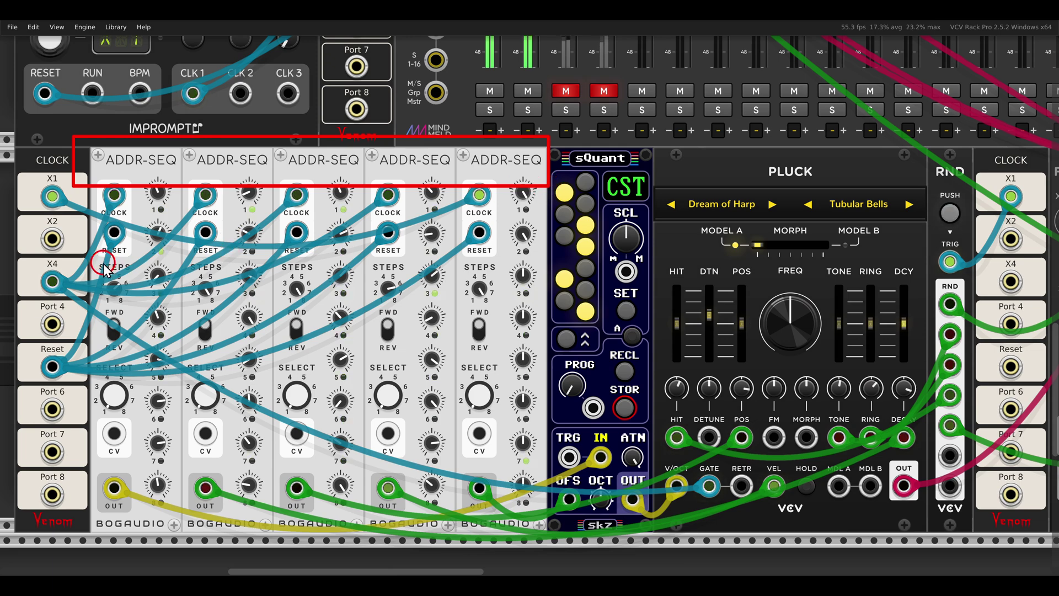
drag(90, 265, 506, 308)
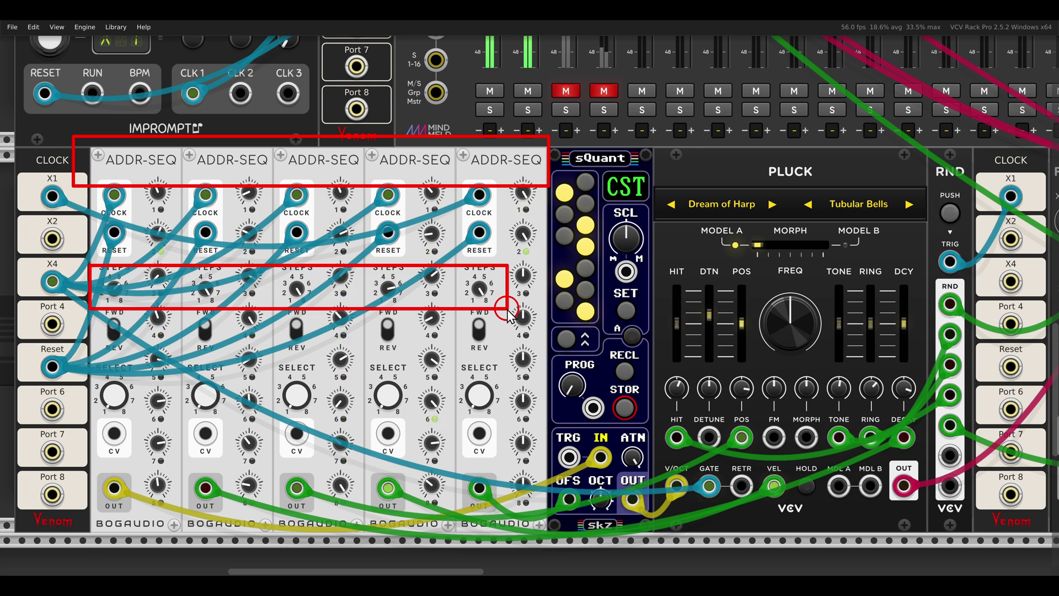
key(Escape)
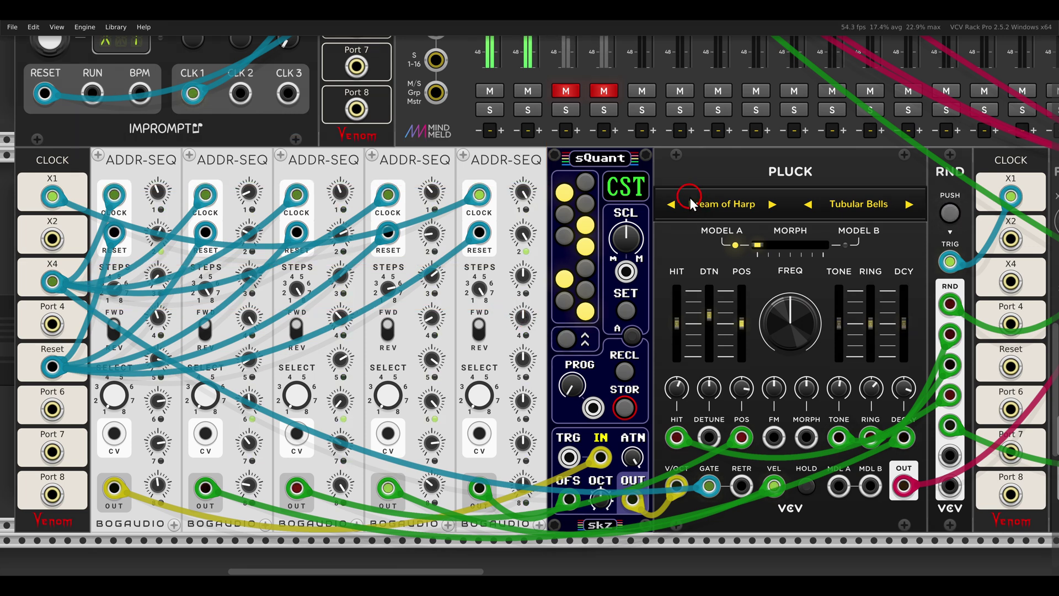
drag(664, 176, 776, 233)
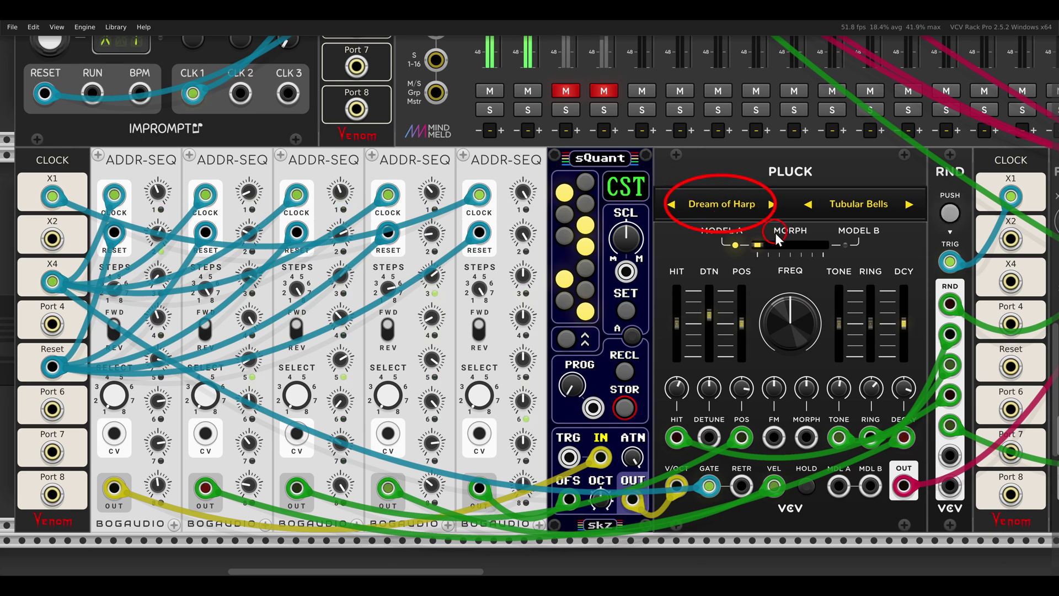
key(Escape)
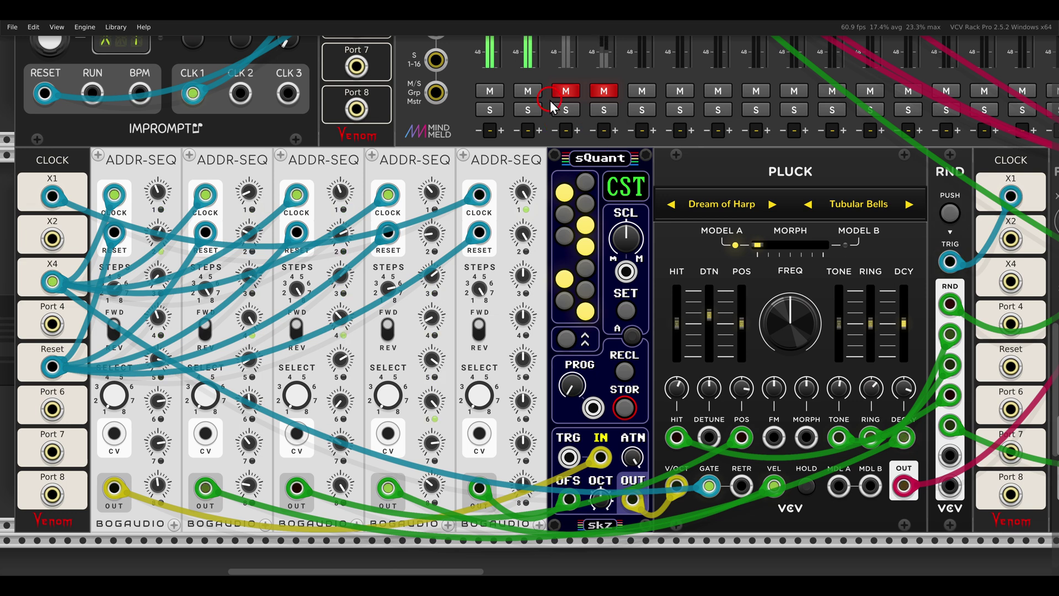
- Unmute the HARP mixer channel and inspect the Plateau reverb at the end of the harp's signal chain
click(558, 91)
mouse_move(658, 343)
mouse_down()
mouse_move(485, 322)
mouse_move(303, 322)
mouse_up()
drag(758, 120, 822, 151)
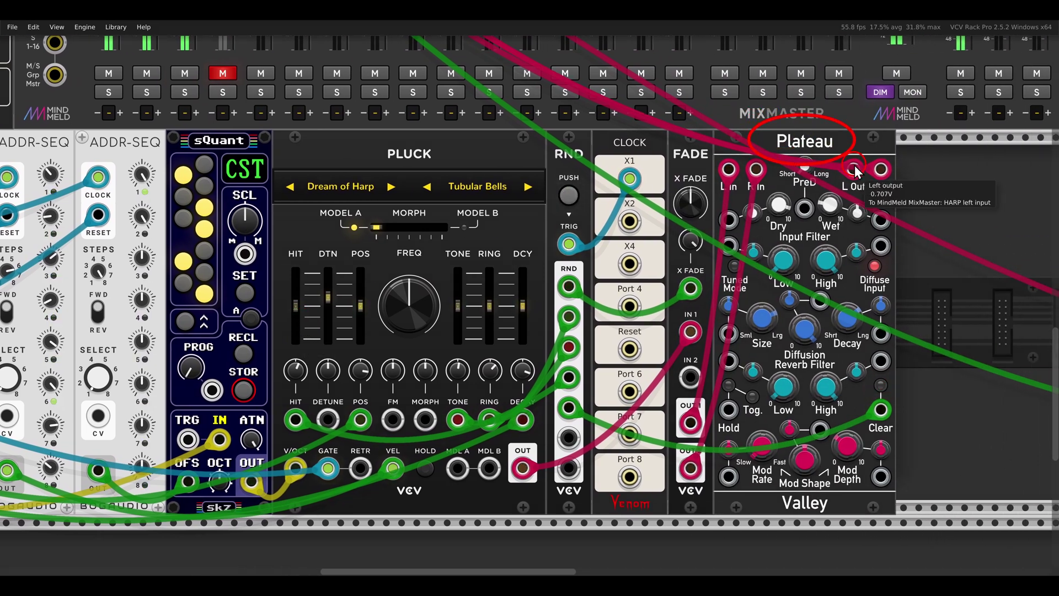
- Review the harp voice's chain from Pluck and its RND modulation through FADE to the Plateau reverb outputs
drag(631, 206, 644, 226)
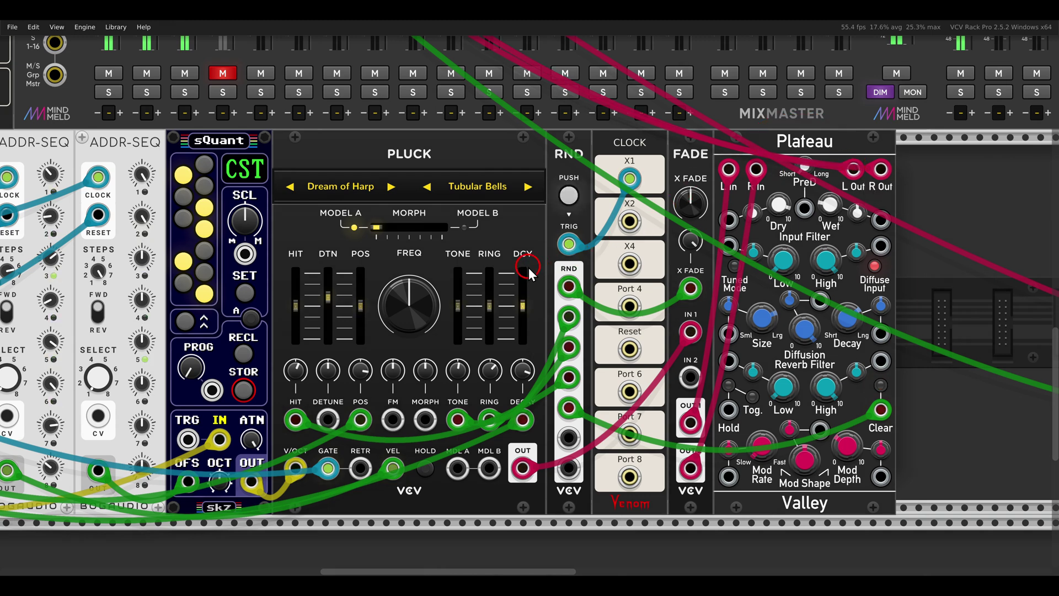
drag(515, 265, 583, 439)
mouse_move(384, 336)
mouse_down()
mouse_move(397, 351)
mouse_move(521, 329)
mouse_move(629, 333)
mouse_up()
scroll(395, 332, down, 2)
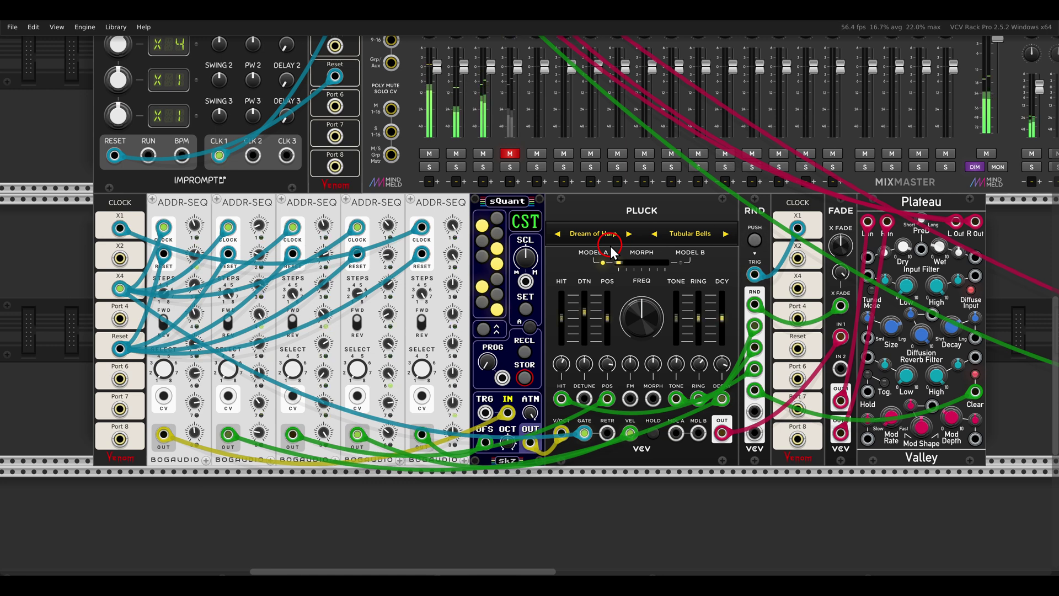
- Inspect the fourth voice's Disco Pluck model, the RND module modulating it, and the Tangents filter and Delay that follow
drag(696, 321, 192, 301)
drag(618, 311, 268, 315)
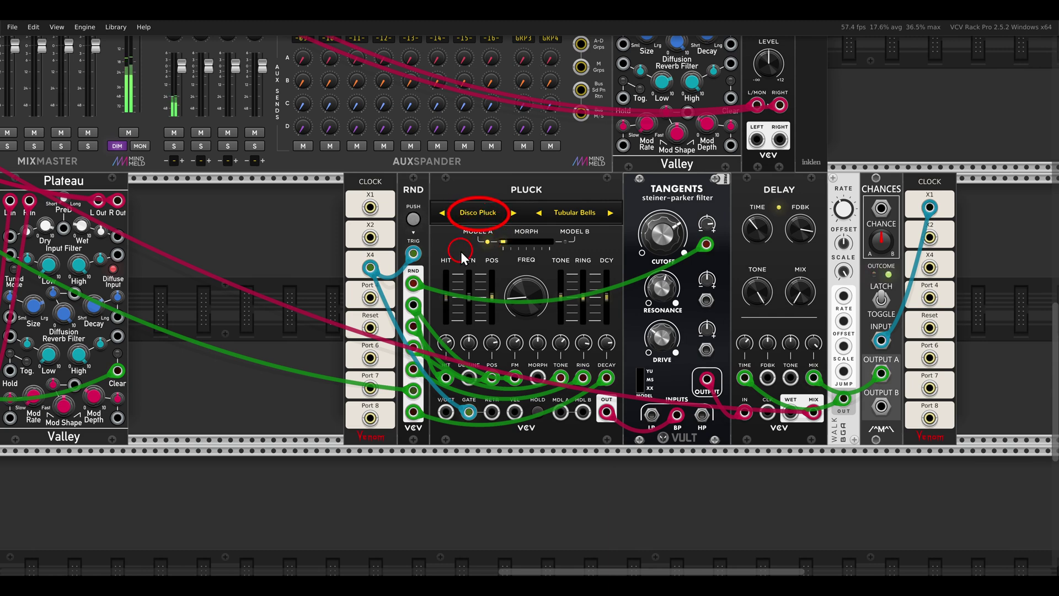
drag(386, 272, 441, 430)
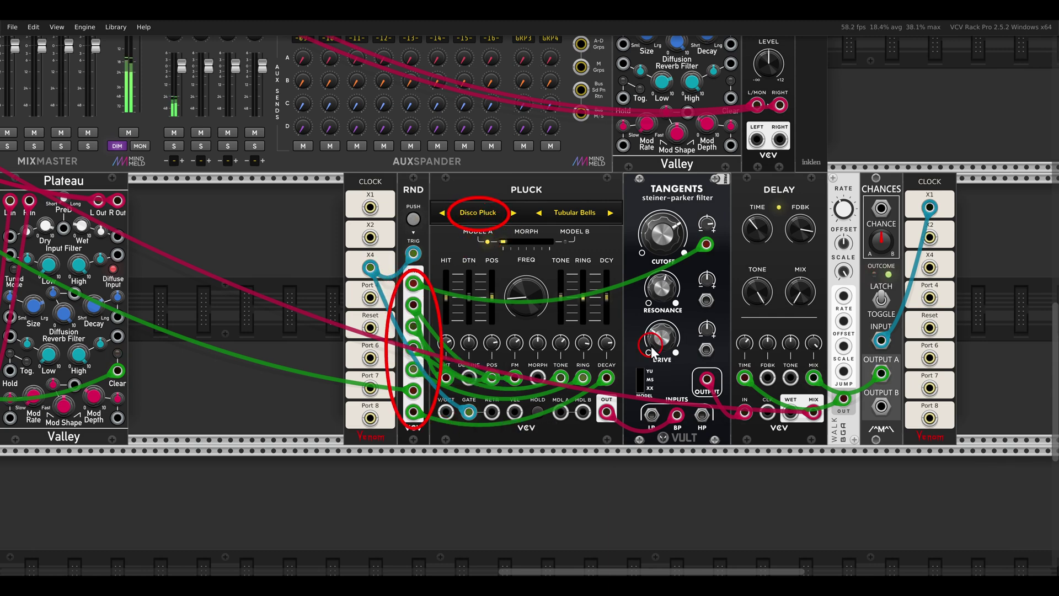
key(Escape)
click(630, 167)
drag(629, 169, 725, 225)
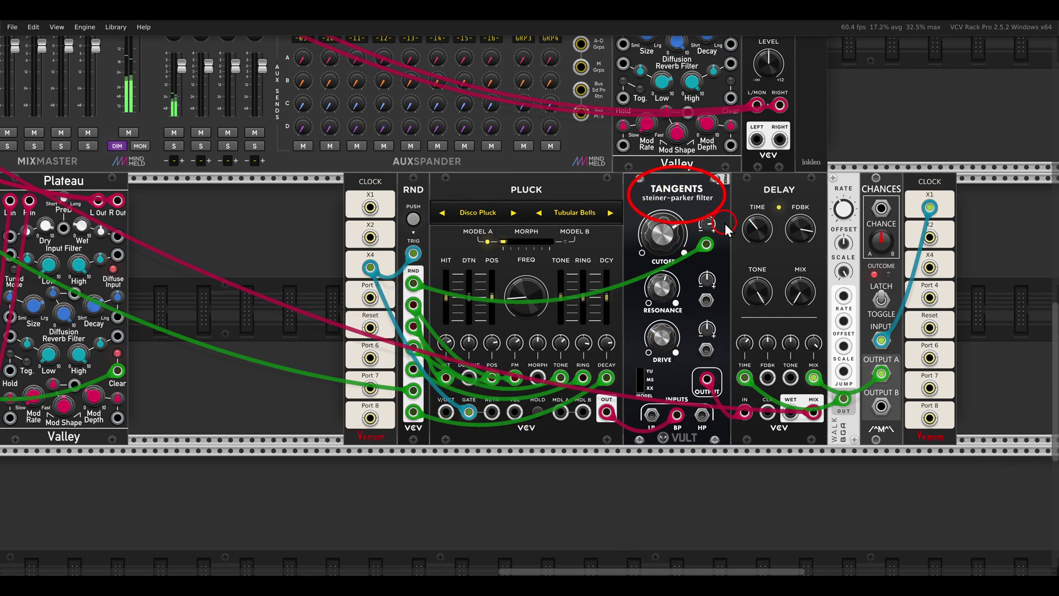
drag(746, 177, 809, 221)
key(Escape)
- Unmute the fourth mixer channel to bring in the Disco Pluck voice, and view the whole patch
drag(138, 266, 497, 287)
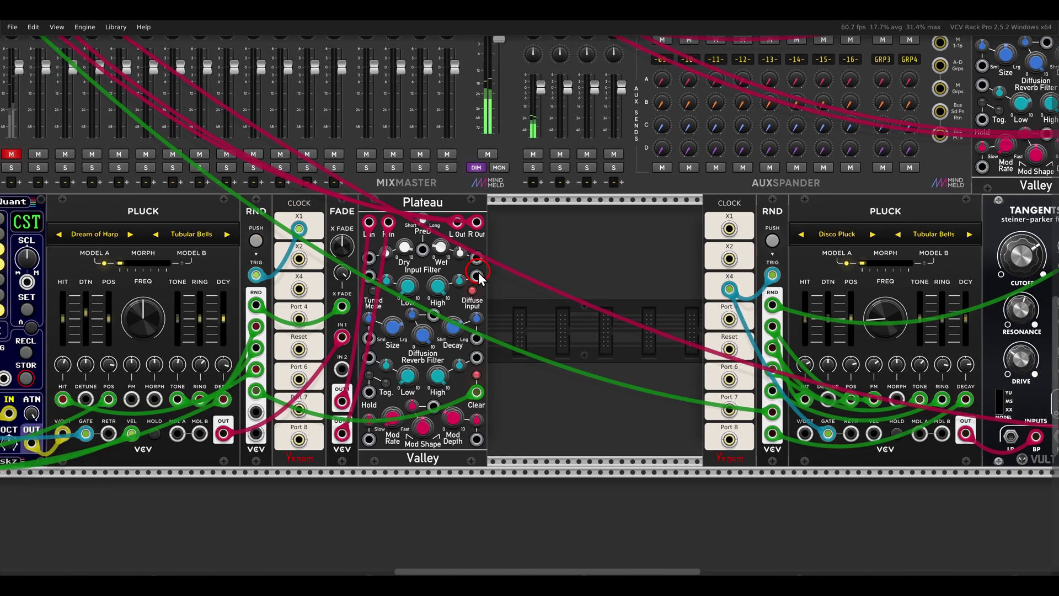
click(16, 154)
scroll(293, 170, down, 2)
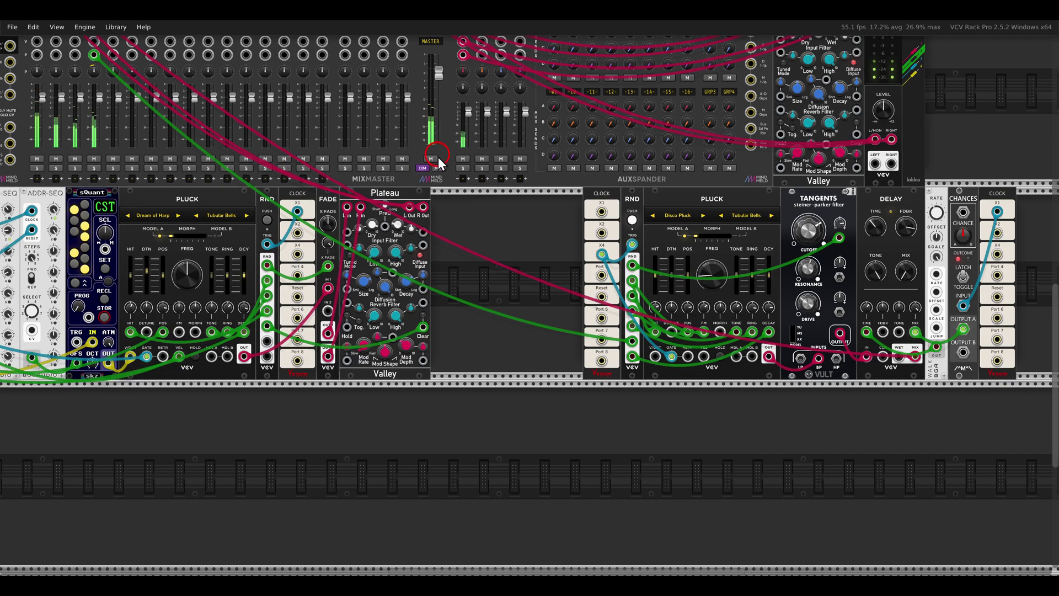
drag(439, 168, 455, 242)
scroll(456, 242, down, 5)
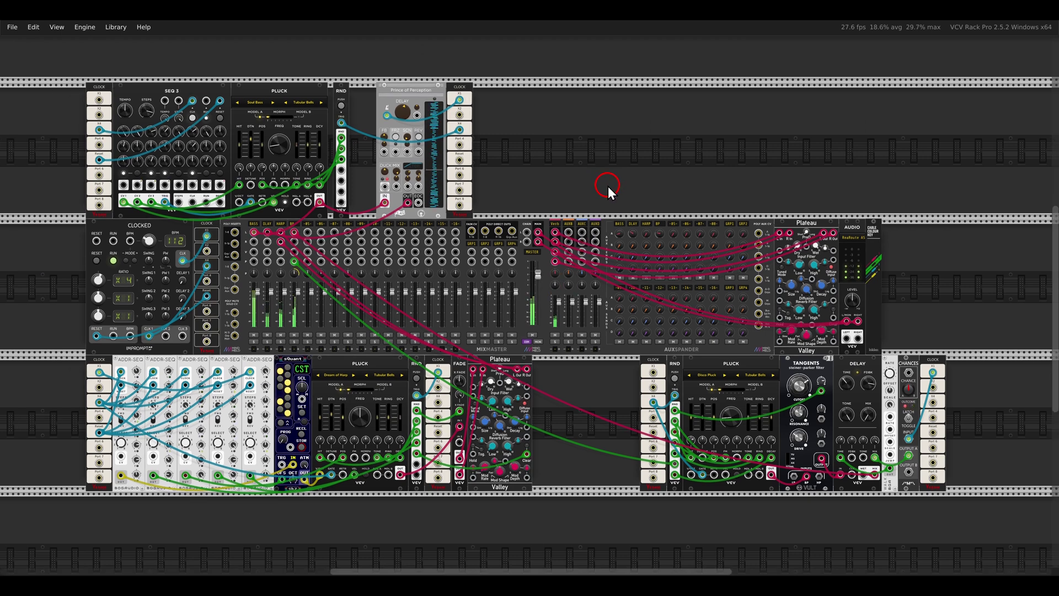
drag(608, 186, 618, 203)
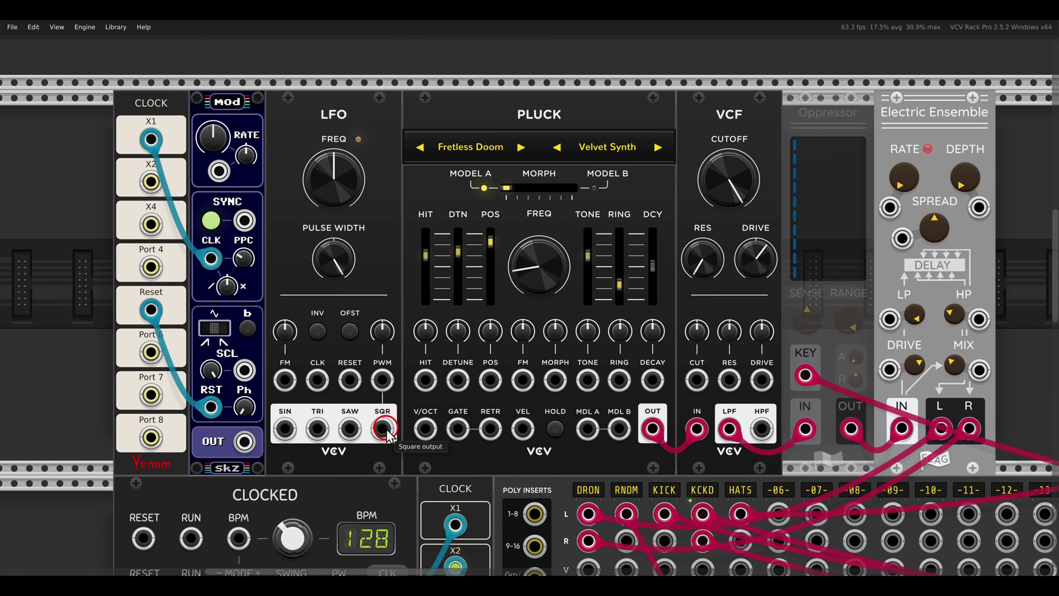
- Patch the LFO's square output to Pluck's Gate input, raise the LFO frequency and set it to the note C1
drag(382, 429, 458, 429)
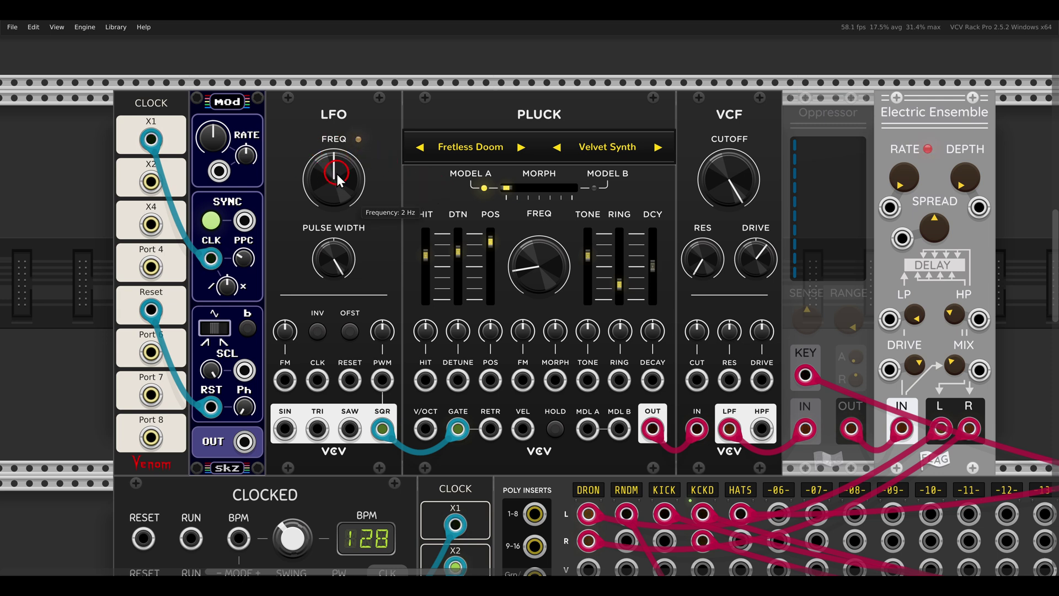
mouse_move(325, 188)
mouse_down()
mouse_move(309, 156)
mouse_move(325, 181)
mouse_up()
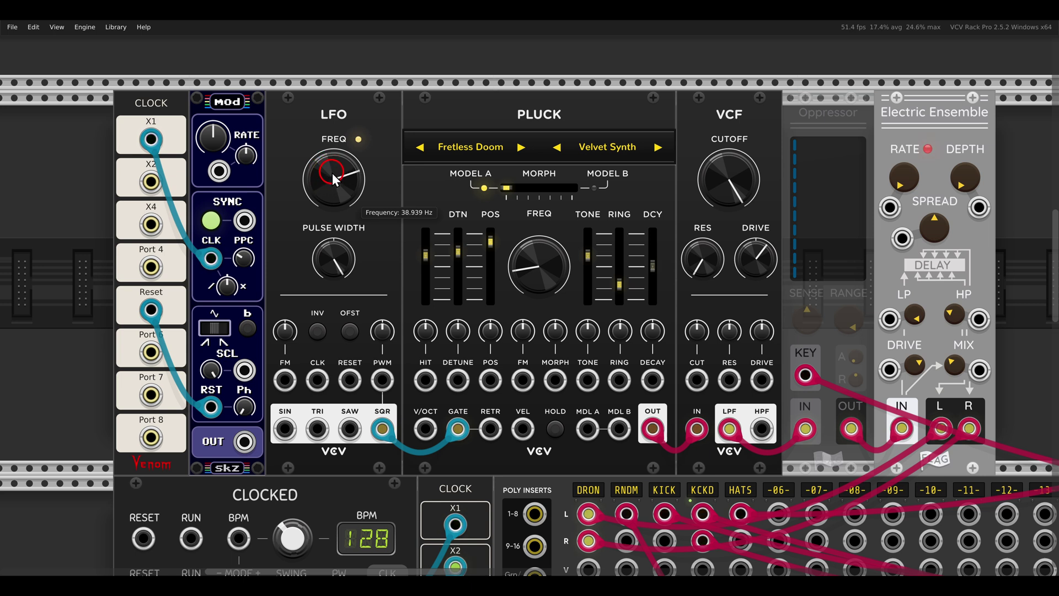
right_click(334, 177)
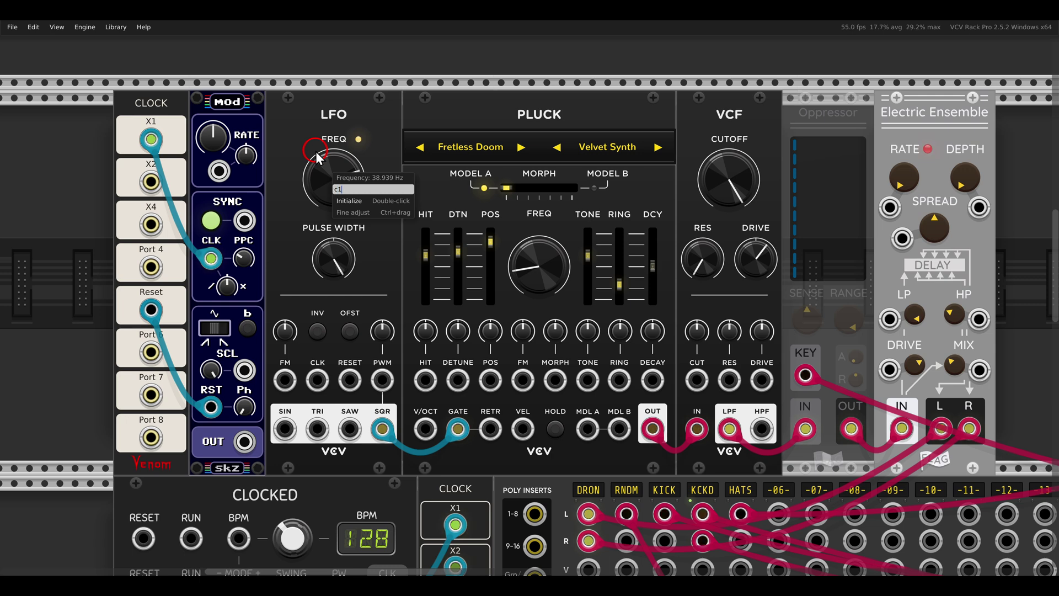
key(Return)
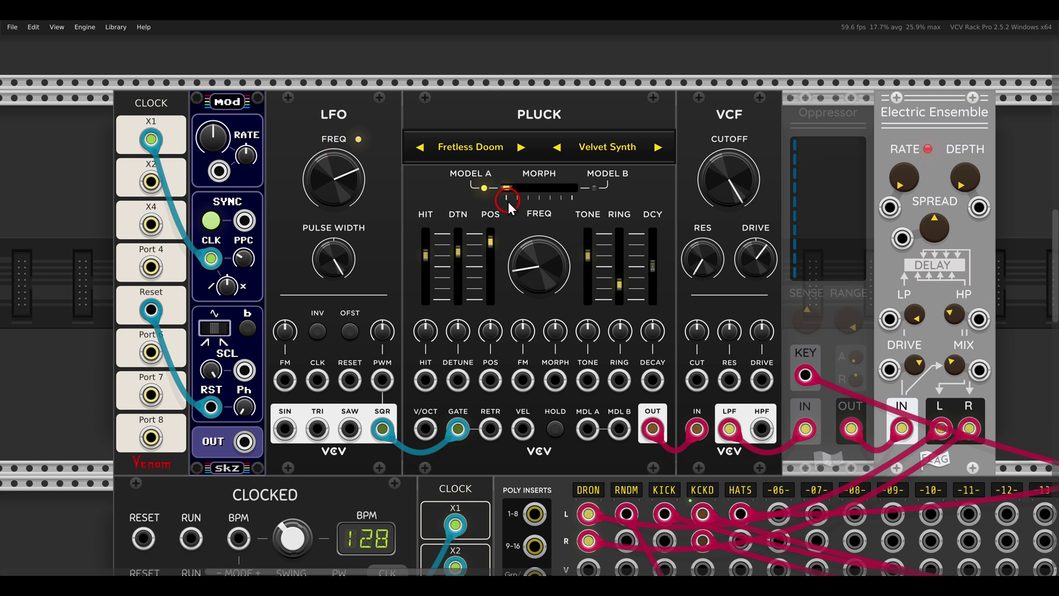
- Patch the MOD module's output to Pluck's Morph input and raise that input's attenuator
drag(612, 190, 558, 189)
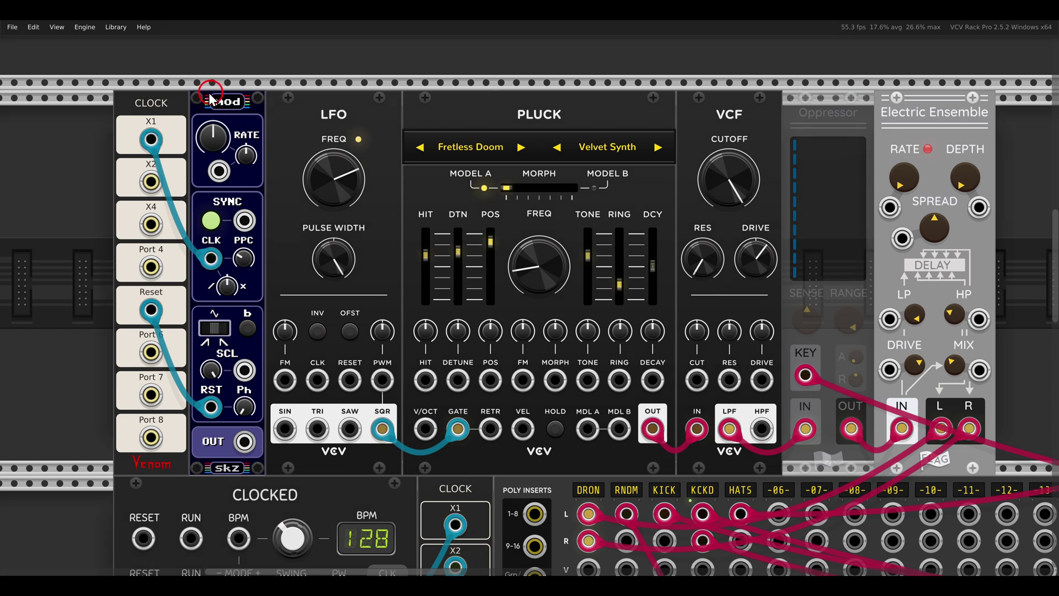
drag(225, 107, 258, 126)
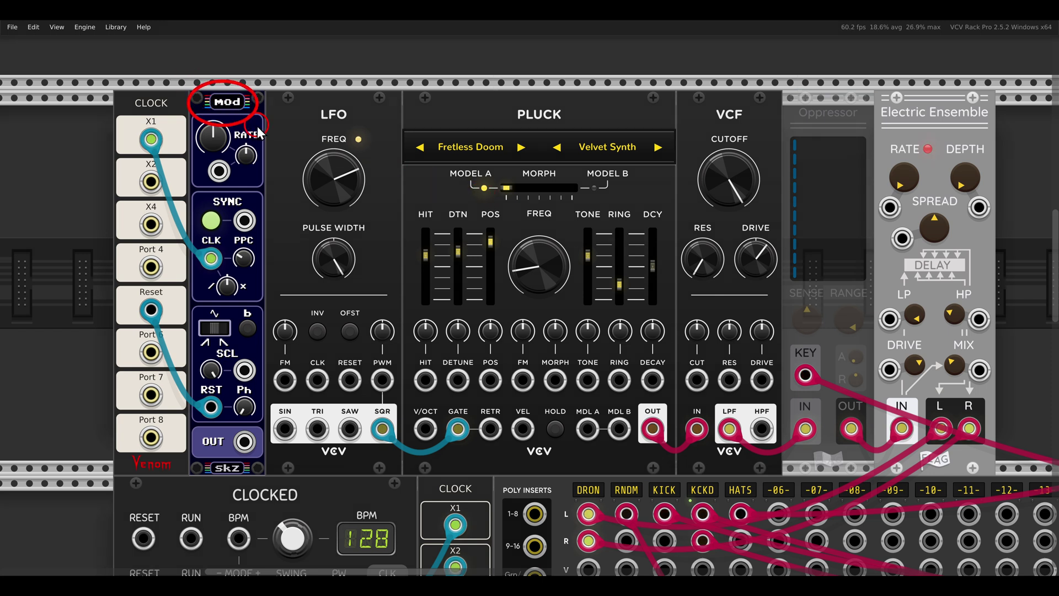
mouse_move(244, 441)
mouse_down()
mouse_move(259, 458)
mouse_move(439, 290)
mouse_move(553, 379)
mouse_up()
drag(555, 337, 538, 315)
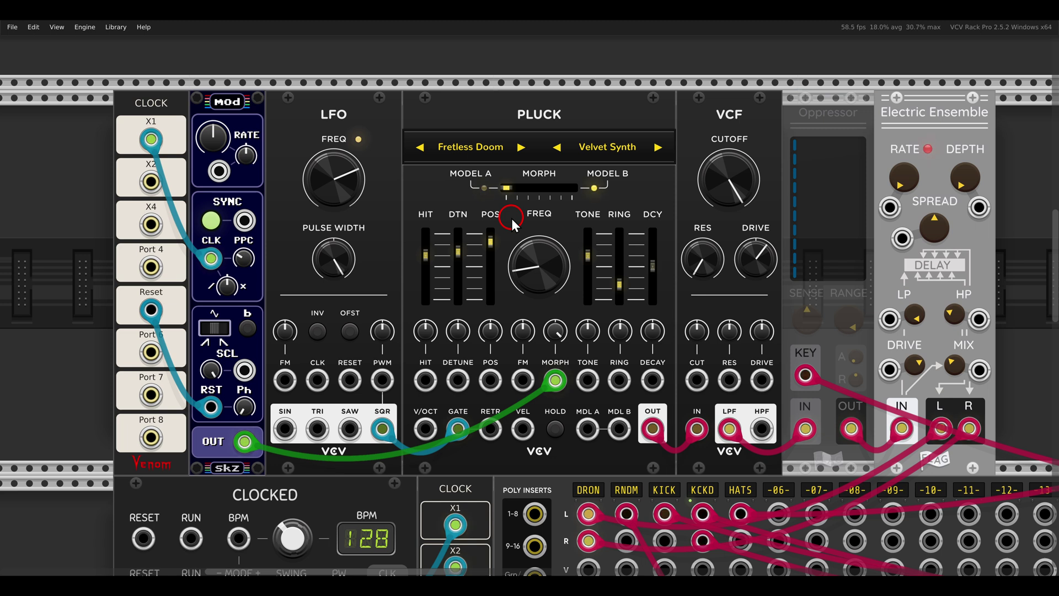
- Adjust the cutoff frequency of the VCF that filters the Pluck drone
mouse_move(716, 173)
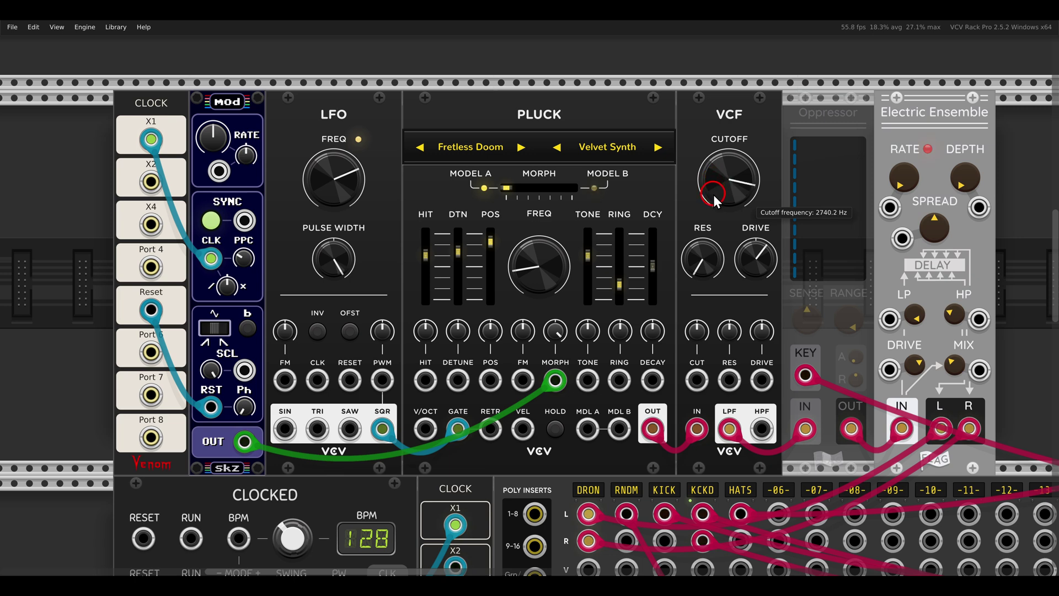
drag(713, 195, 716, 177)
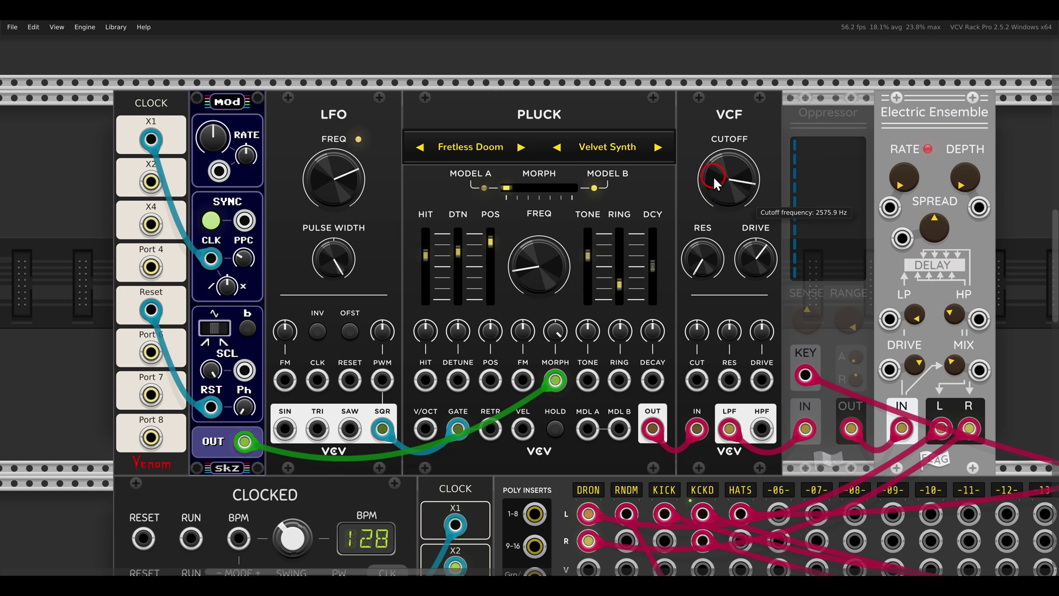
mouse_move(718, 181)
mouse_down()
mouse_move(712, 162)
mouse_move(710, 175)
mouse_up()
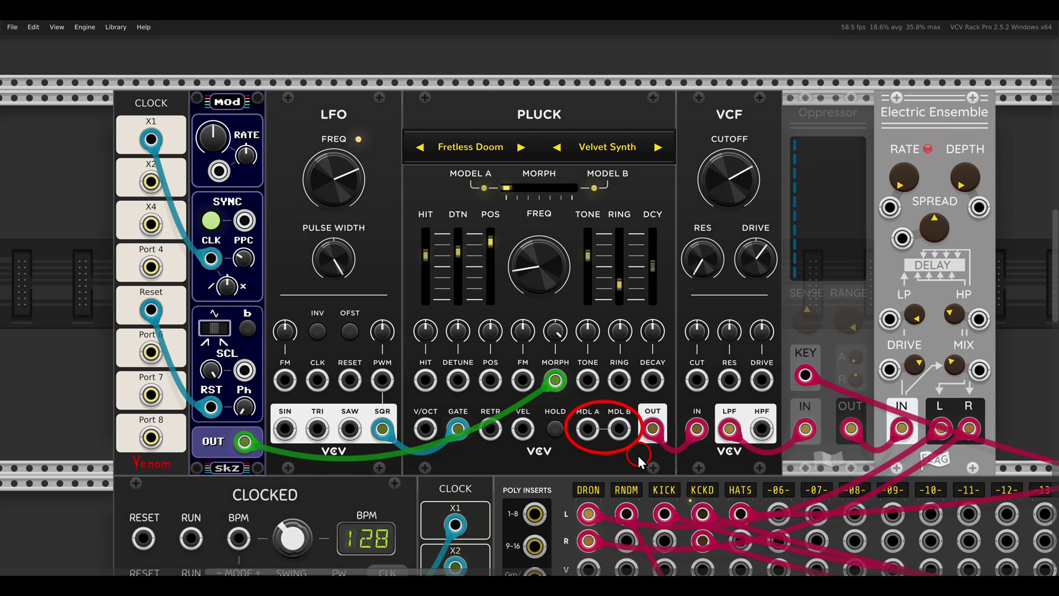
- Examine the random voice's IONS sequencer, FATE event modifier and holder8 module with its trigger patching
scroll(637, 448, down, 5)
scroll(617, 421, down, 8)
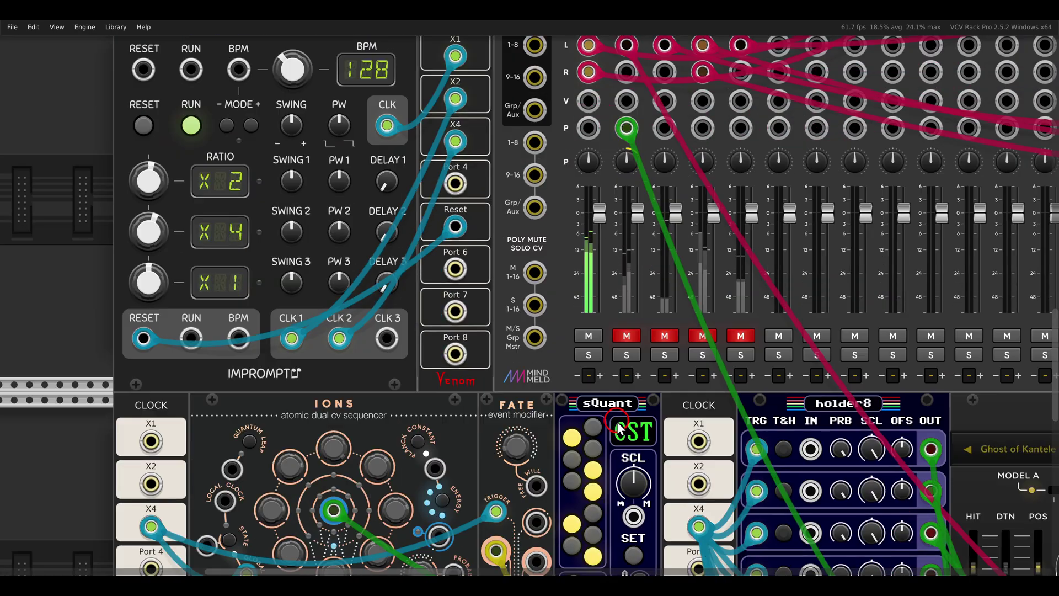
scroll(616, 422, down, 3)
drag(648, 468, 541, 247)
scroll(557, 319, up, 1)
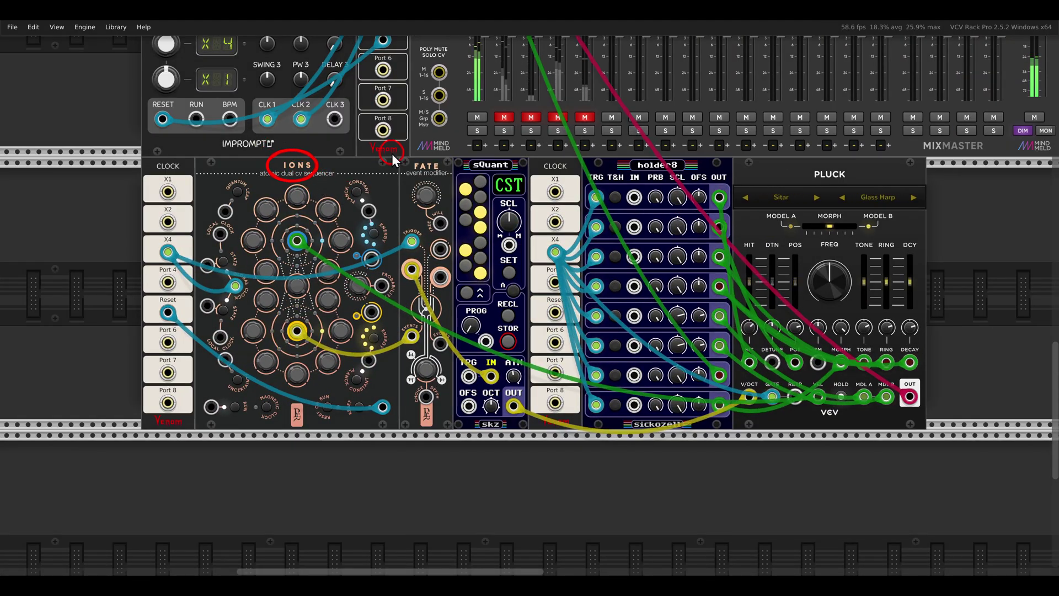
drag(392, 153, 436, 180)
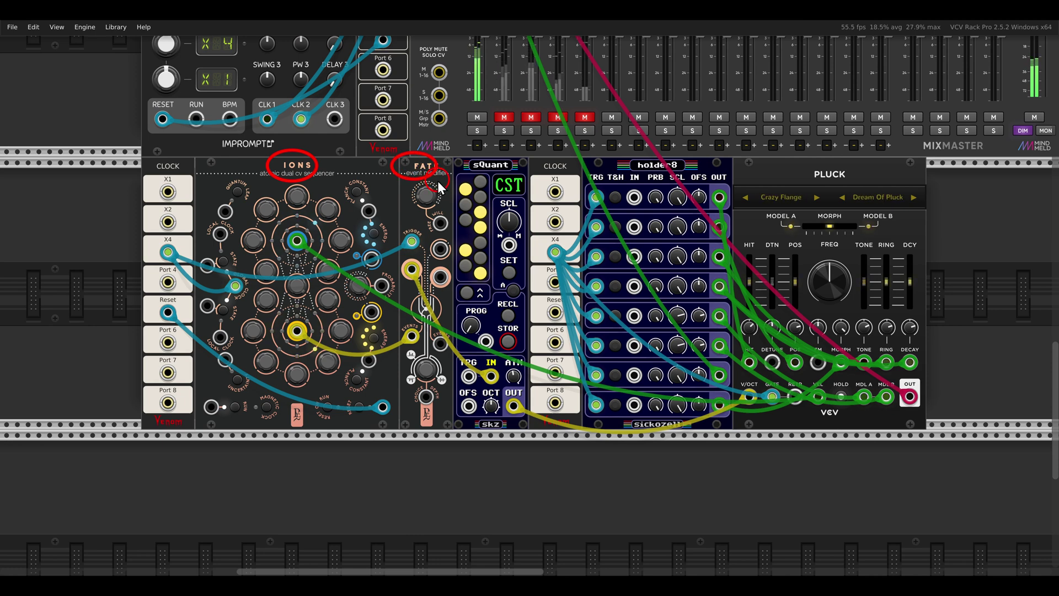
drag(606, 146, 693, 184)
- Check how holder8 drives the random voice's Pluck, including the MDL A and MDL B inputs that switch its models
ctrl+scroll(661, 220, up, 5)
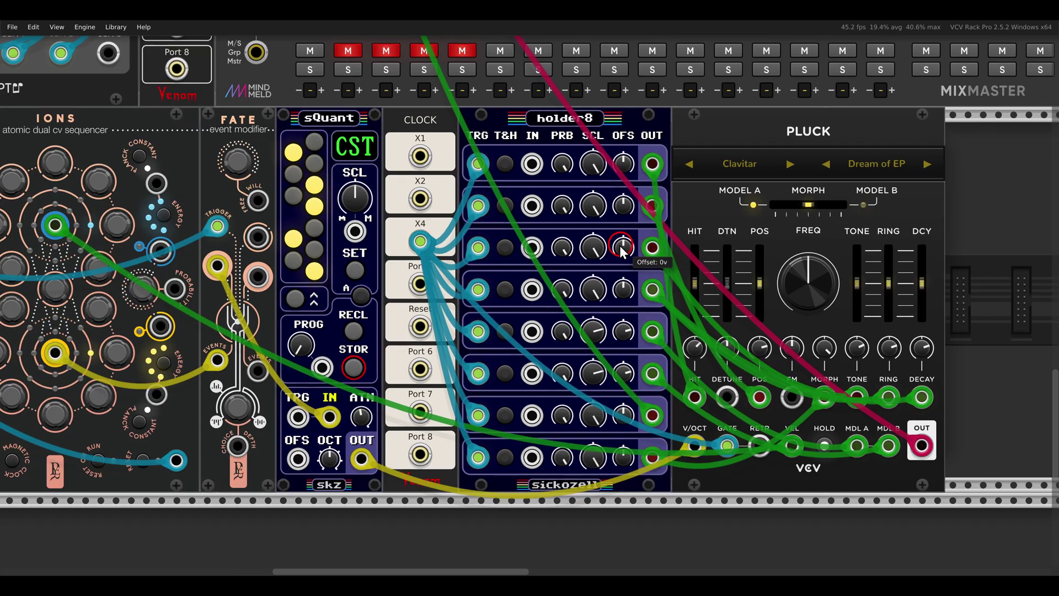
drag(619, 246, 609, 247)
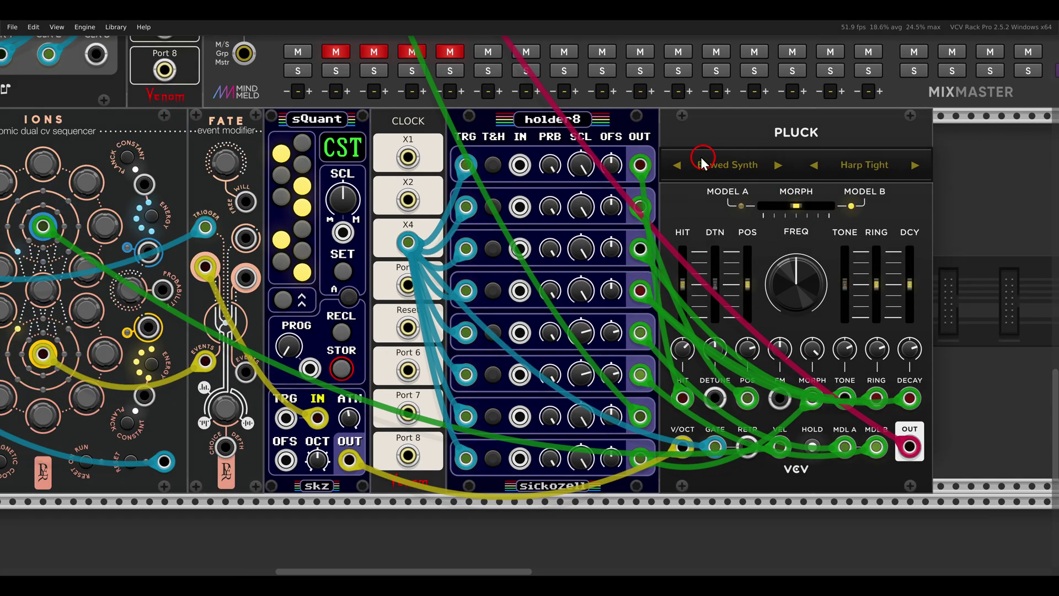
mouse_move(717, 146)
mouse_down()
mouse_move(669, 175)
mouse_move(771, 161)
mouse_move(925, 195)
mouse_up()
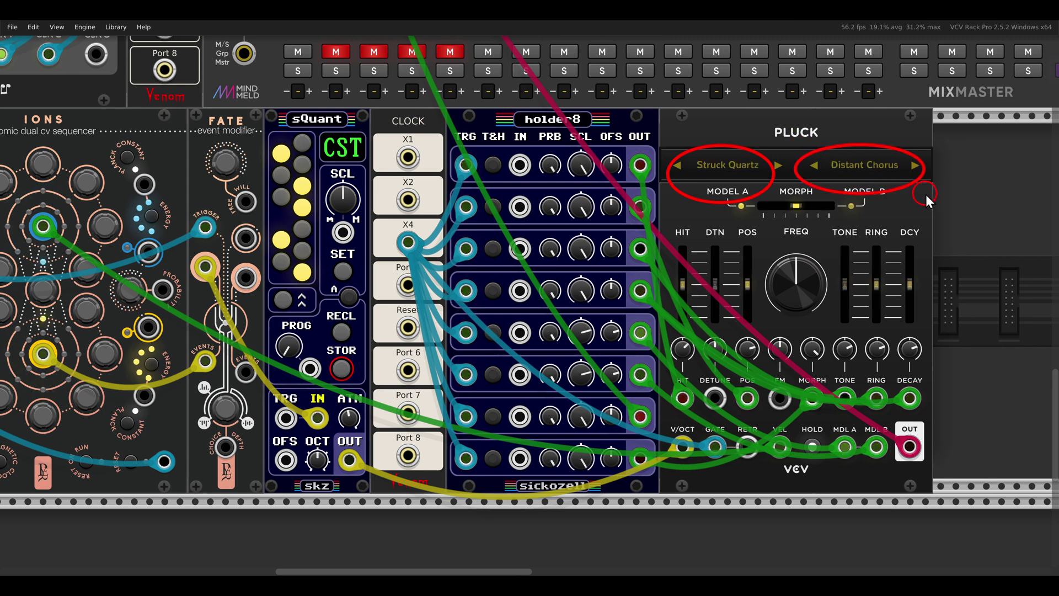
drag(810, 419, 902, 482)
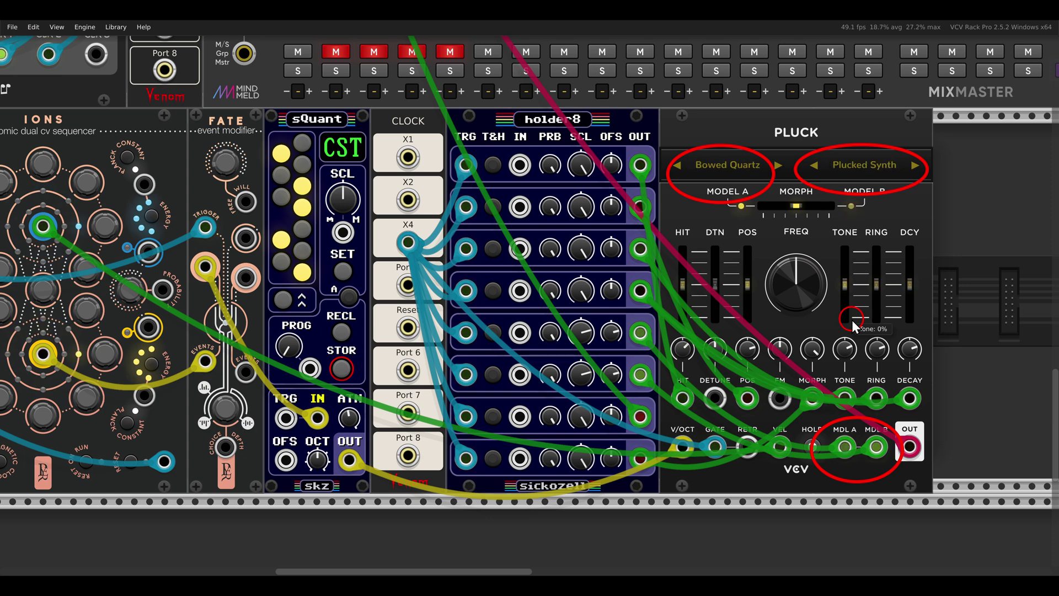
key(Escape)
- Unmute the RNDM mixer channel
scroll(674, 271, down, 2)
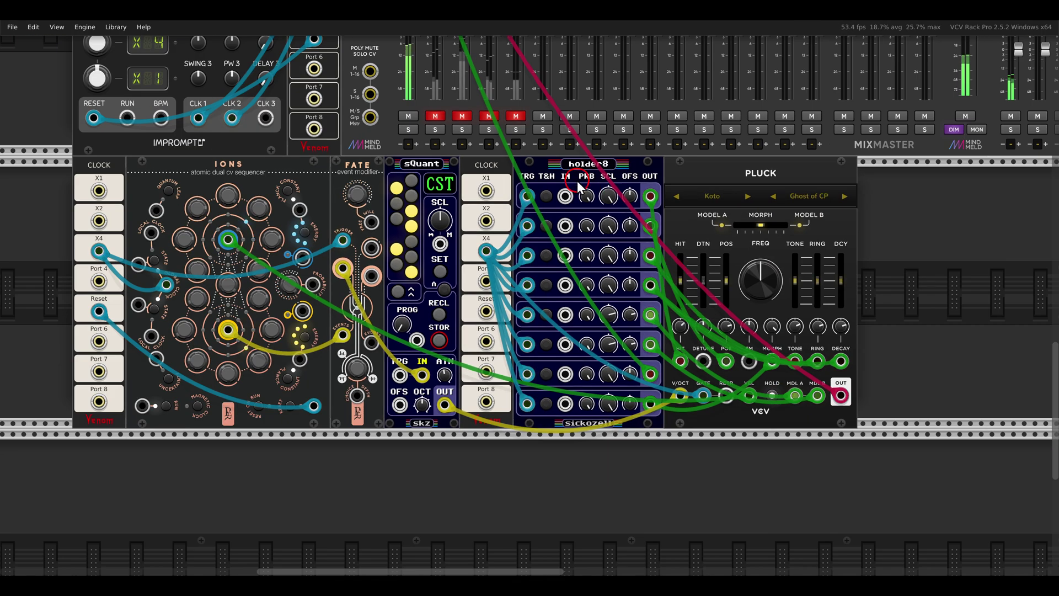
drag(674, 270, 718, 282)
click(479, 129)
click(516, 183)
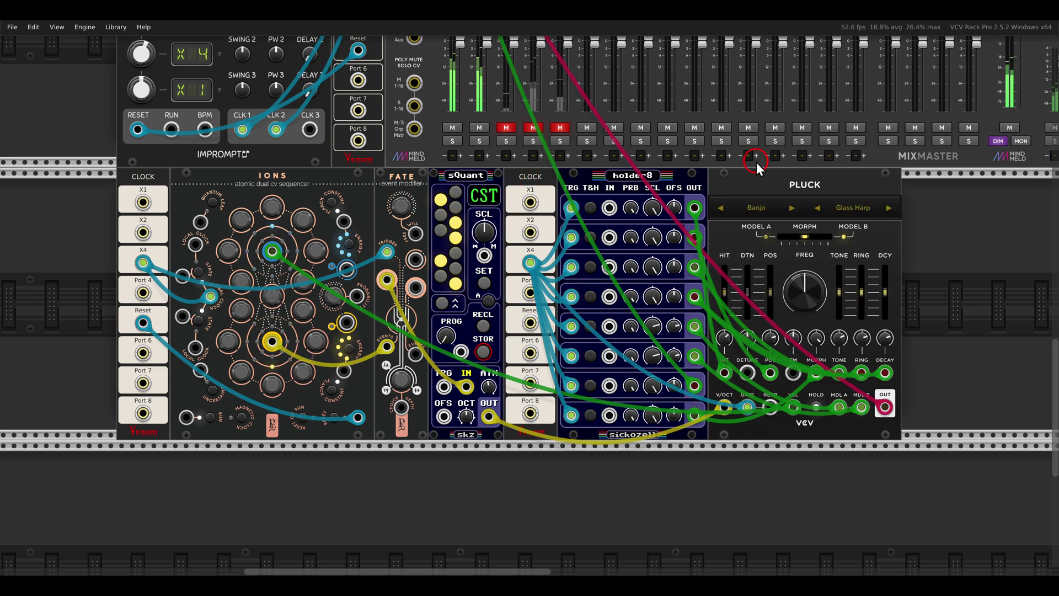
- Examine the kick voice's GATE-SEQ-64 pattern, its Bass Bell and Round Strings models, and the ADSR EG envelope patched to FM
drag(718, 192, 387, 382)
drag(826, 151, 401, 409)
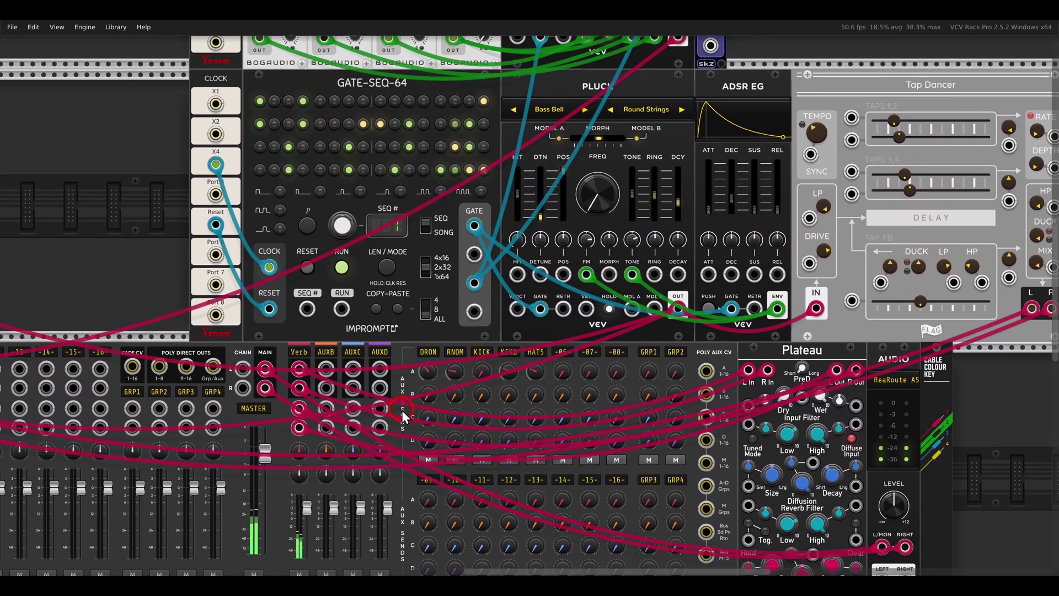
drag(536, 133, 458, 163)
drag(485, 104, 550, 141)
drag(237, 105, 349, 138)
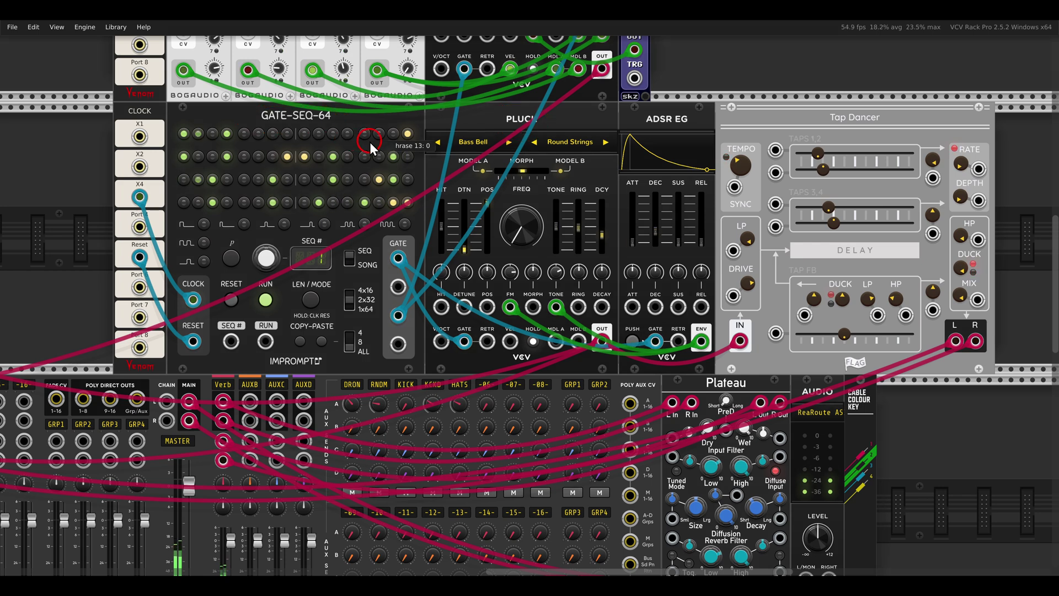
mouse_move(693, 280)
mouse_down()
mouse_move(684, 294)
mouse_move(717, 353)
mouse_up()
scroll(684, 294, up, 1)
mouse_move(499, 312)
mouse_down()
mouse_move(484, 342)
mouse_move(518, 361)
mouse_up()
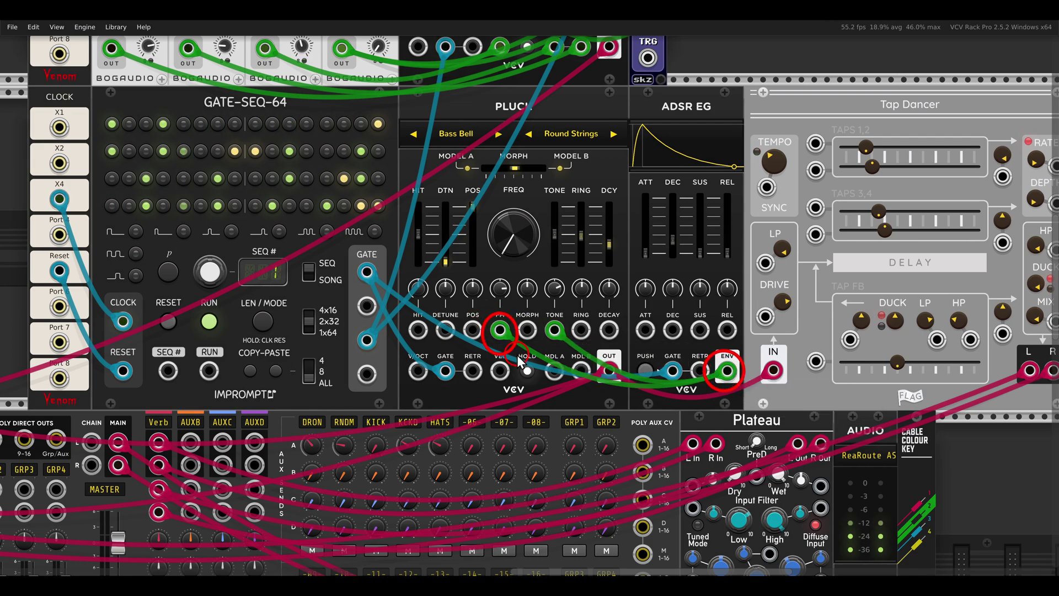
- Unmute and solo the KICK mixer channel
scroll(518, 355, down, 2)
drag(372, 440, 780, 252)
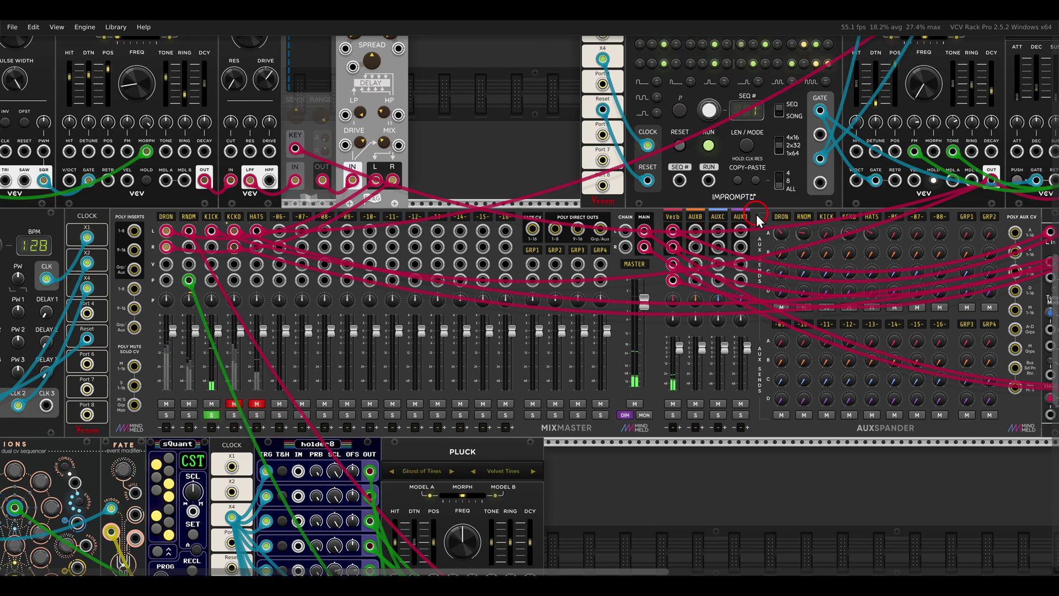
- Look over the Tap Dancer delay on the kick, and unmute and solo the KCKD mixer channel
drag(756, 214, 393, 320)
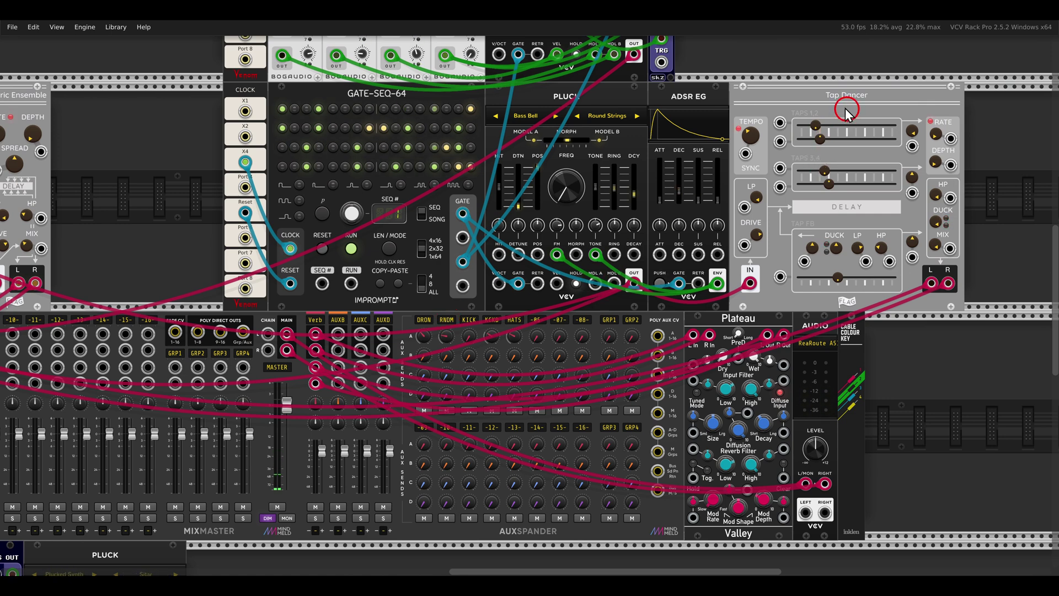
drag(234, 385, 511, 322)
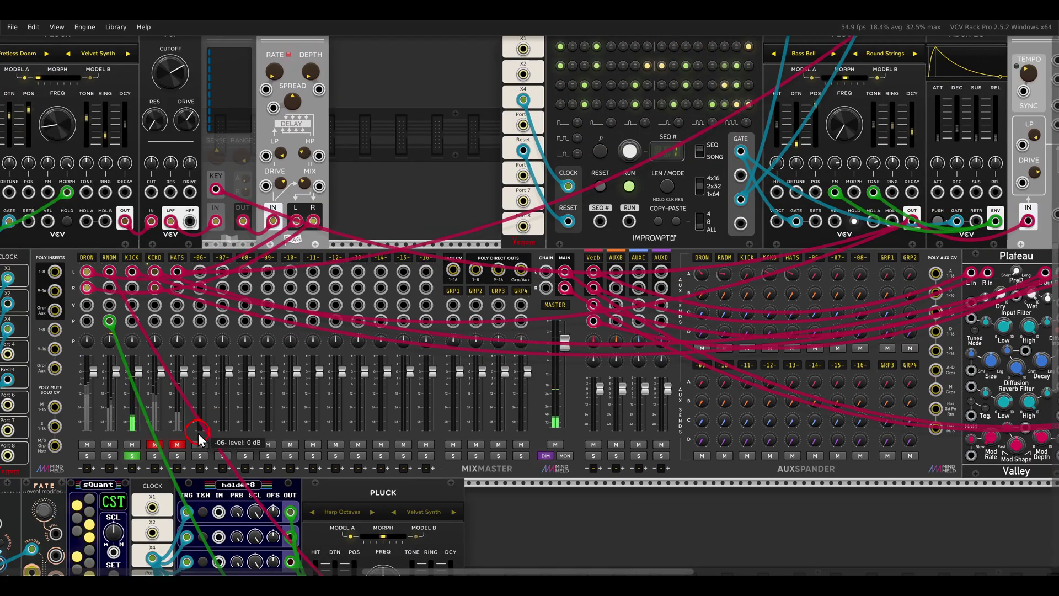
click(154, 444)
click(154, 456)
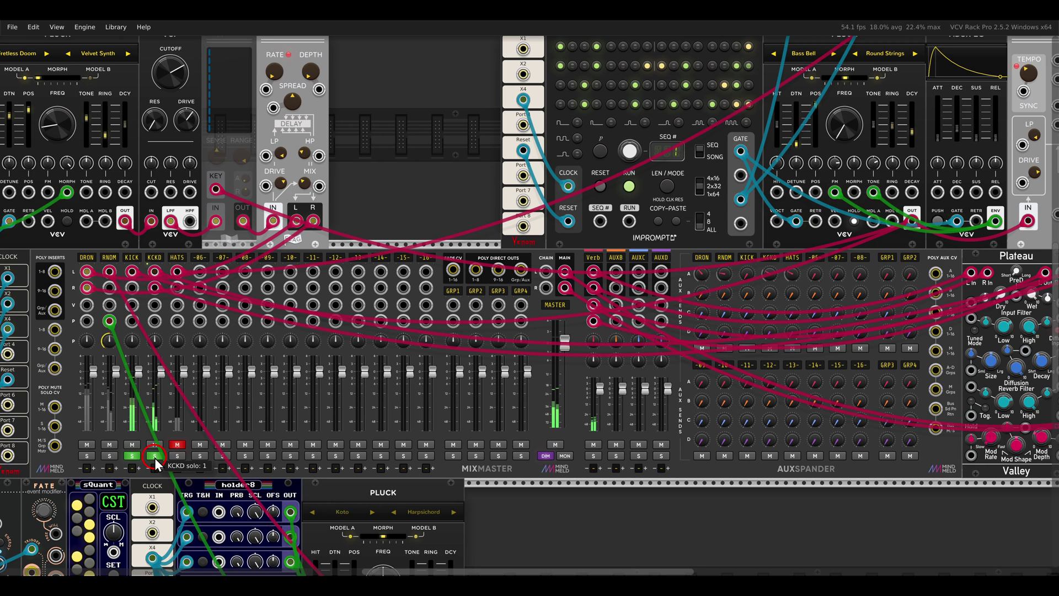
- Turn off solo on the KCKD and KICK mixer channels
click(154, 457)
click(138, 456)
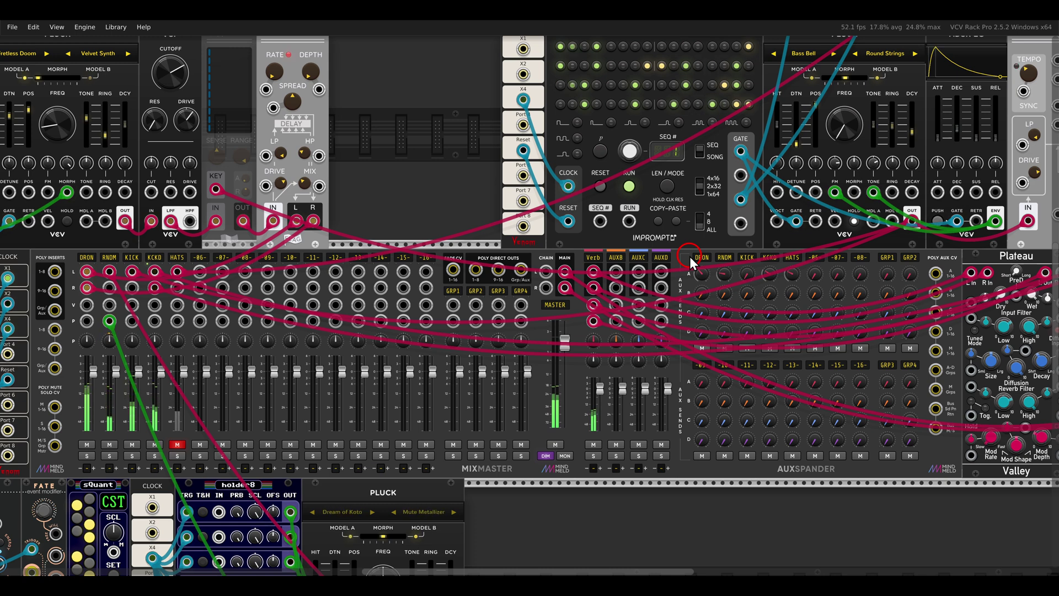
- Re-enable the bypassed Oppressor module between the VCF and Electric Ensemble in the drone voice
drag(435, 164, 489, 262)
drag(465, 227, 715, 234)
scroll(492, 231, up, 2)
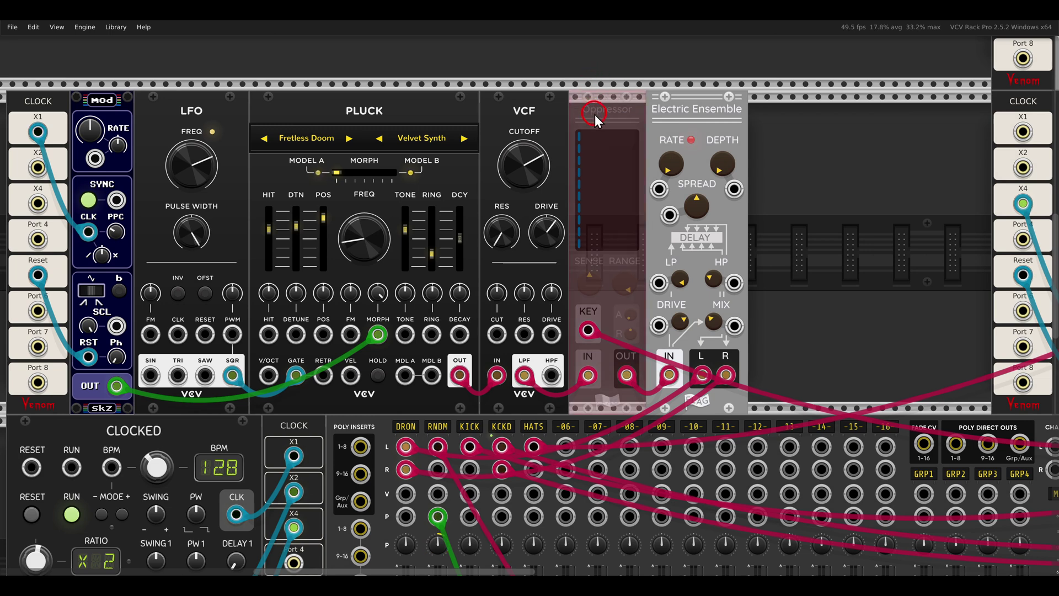
key(ctrl+e)
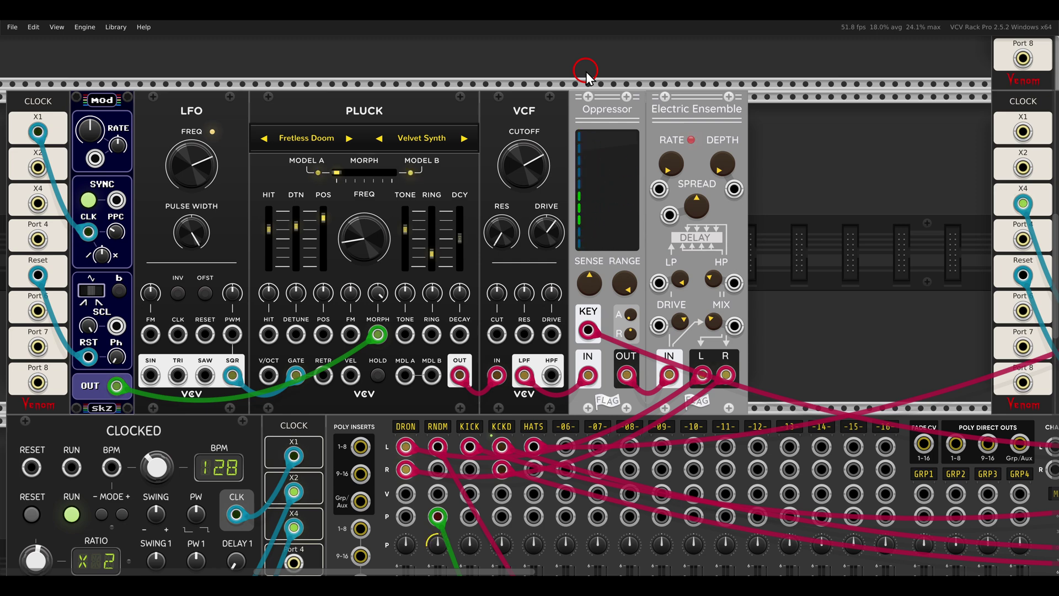
- Examine the hats voice's four ADDR-SEQ sequencers and their patching into Pluck's modulation and model A and B inputs
scroll(586, 72, down, 2)
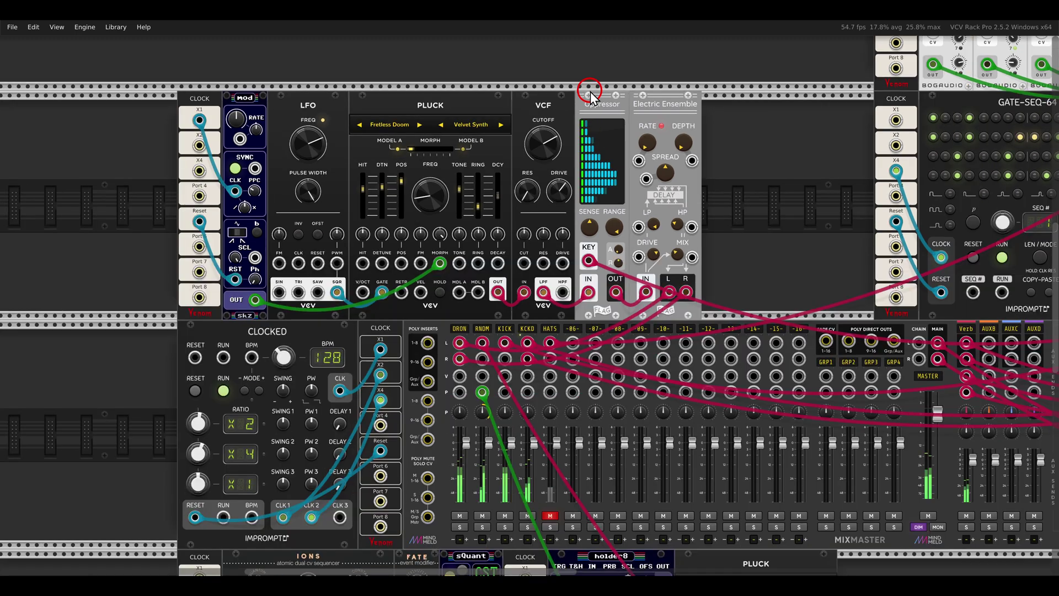
mouse_move(539, 146)
mouse_down()
mouse_move(526, 108)
mouse_move(528, 143)
mouse_up()
drag(716, 187, 107, 212)
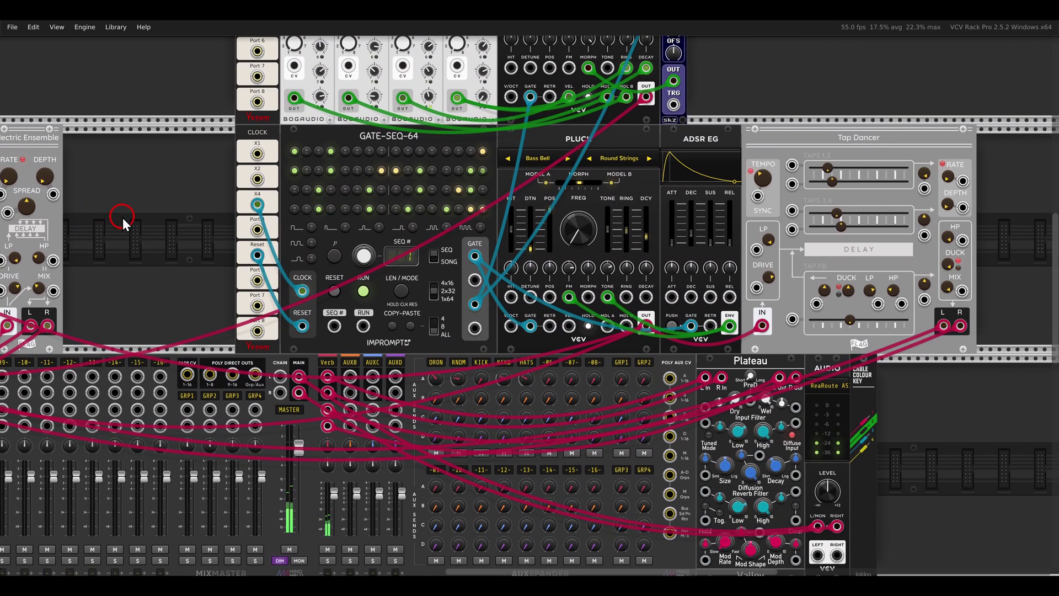
drag(215, 112, 240, 284)
scroll(484, 192, up, 3)
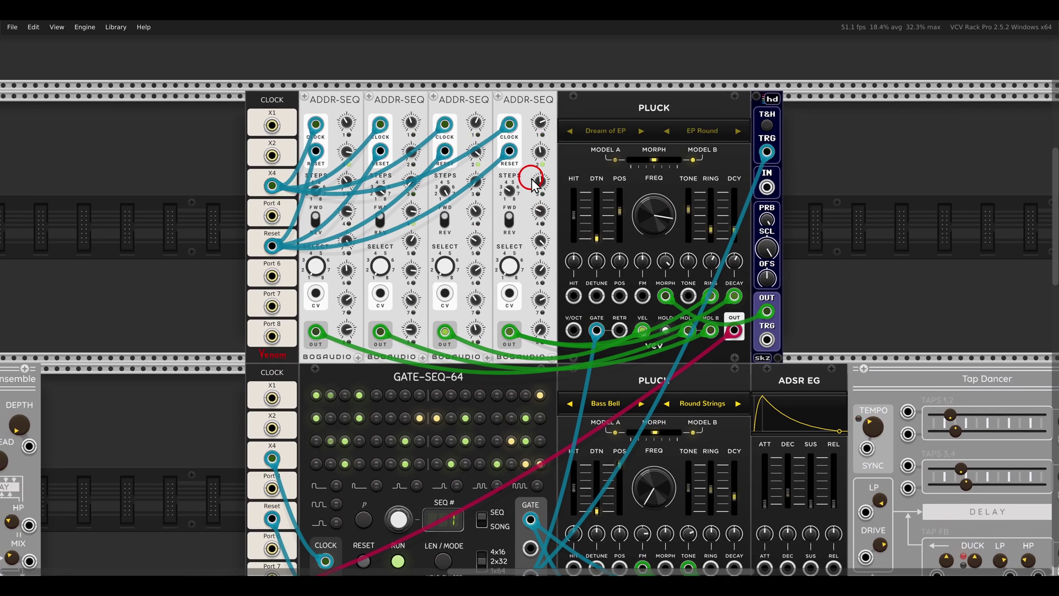
drag(617, 88, 684, 130)
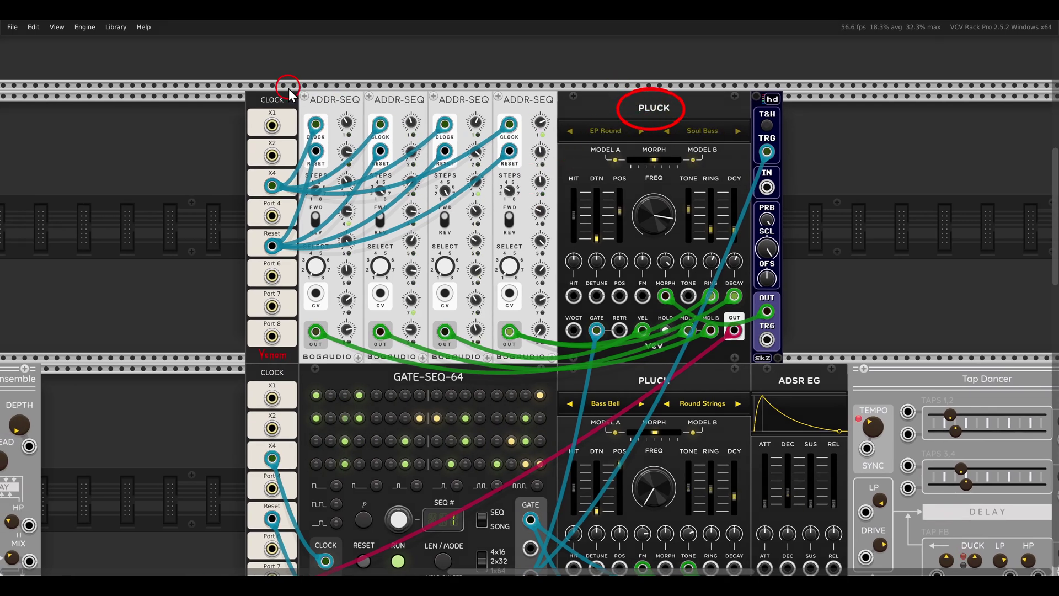
drag(284, 84, 573, 120)
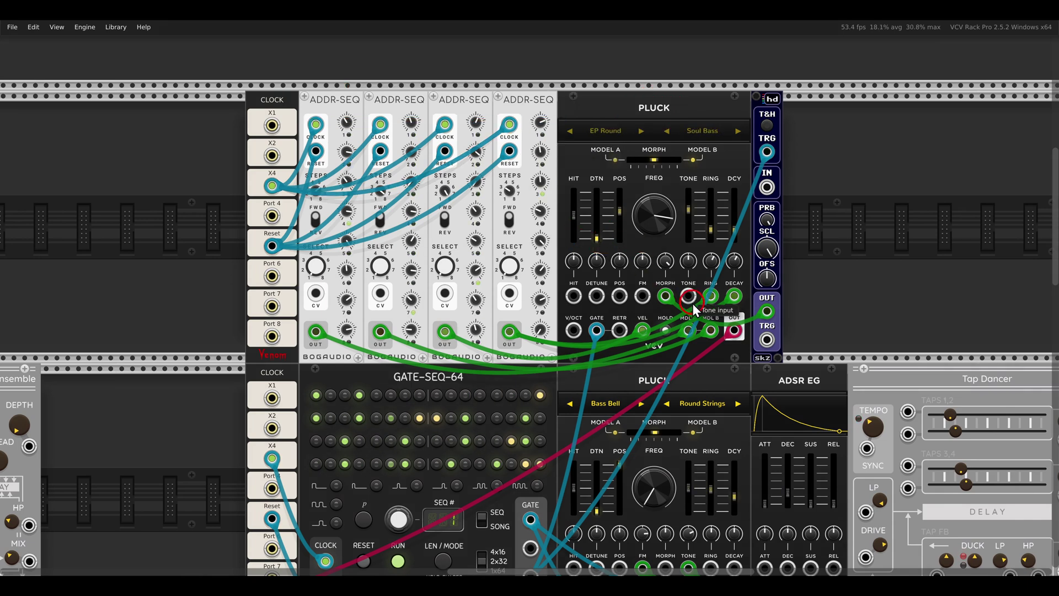
mouse_move(693, 304)
mouse_down()
mouse_move(679, 324)
mouse_move(726, 351)
mouse_up()
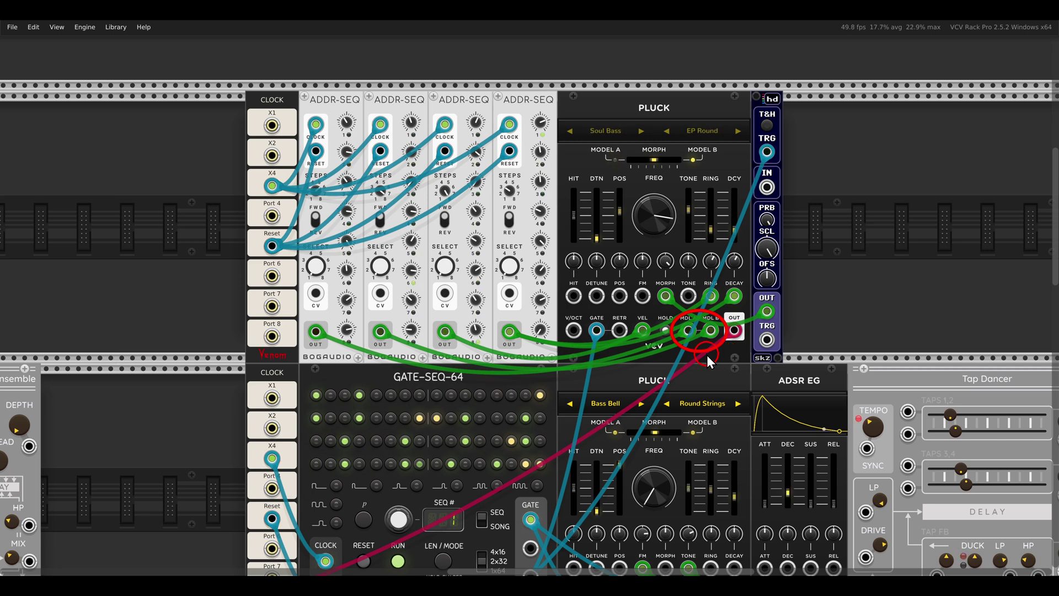
- Unmute the HATS mixer channel and look over the complete patch
scroll(526, 368, down, 2)
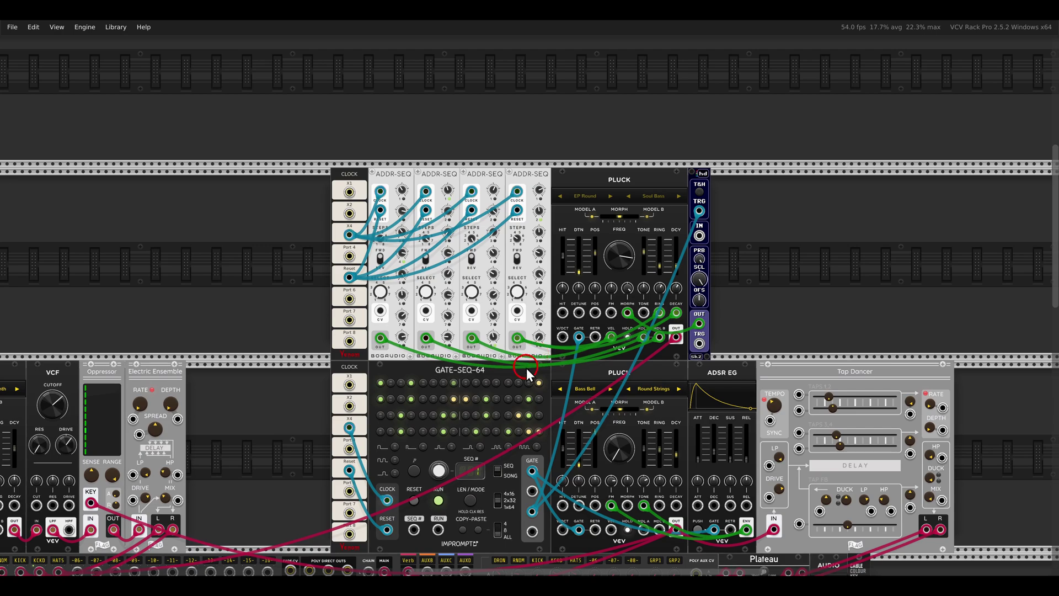
mouse_move(372, 455)
mouse_down()
mouse_move(554, 322)
mouse_move(672, 200)
mouse_up()
scroll(395, 392, down, 3)
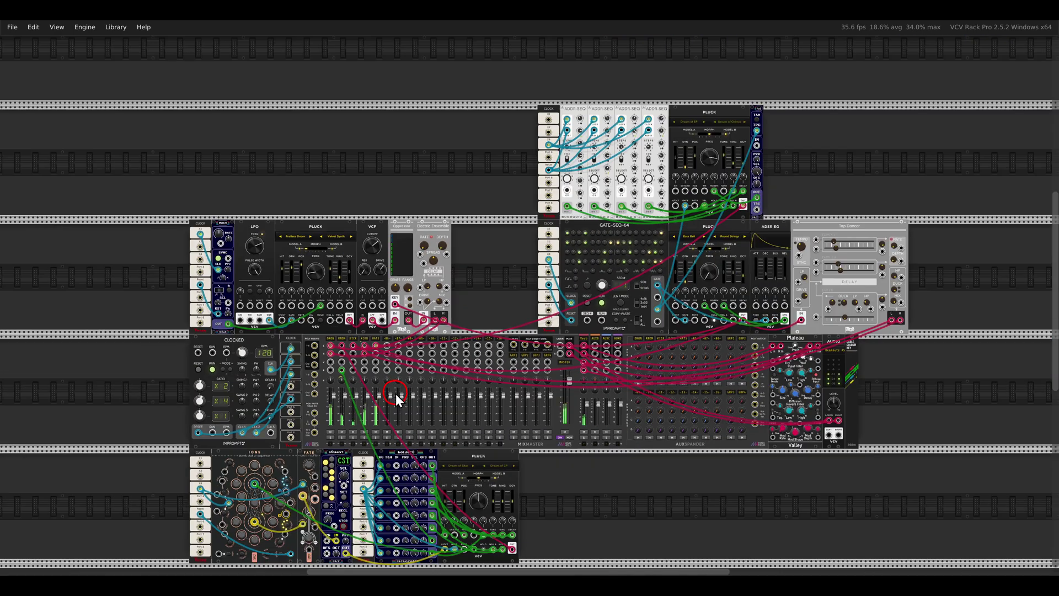
drag(582, 389, 582, 373)
scroll(595, 368, down, 2)
scroll(611, 365, left, 2)
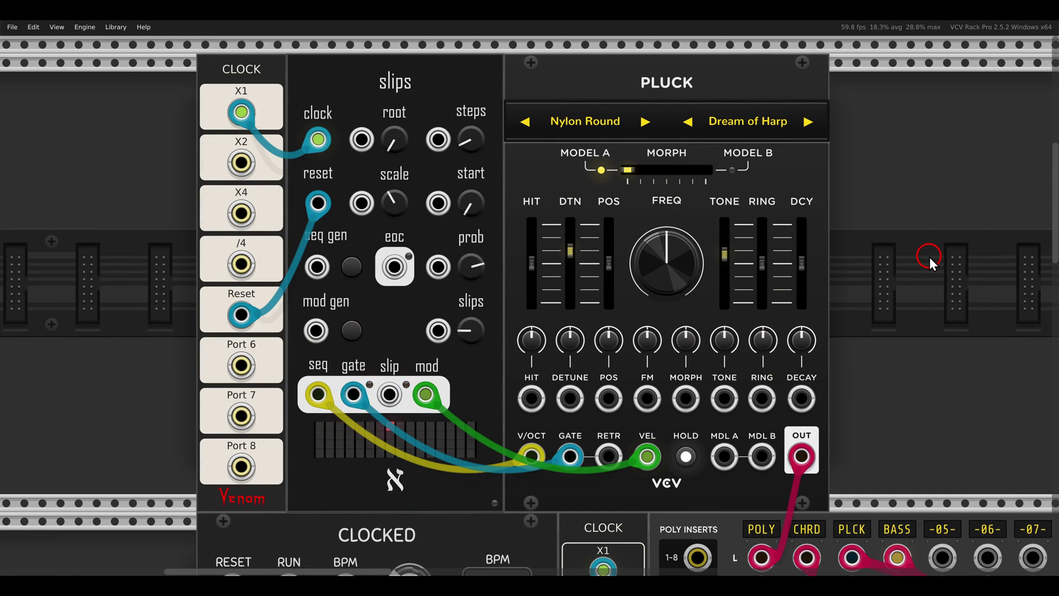
- Examine the slips sequencer driving the Nylon Round and Dream of Harp Pluck voice, along with the patch's clock source
drag(337, 60, 436, 111)
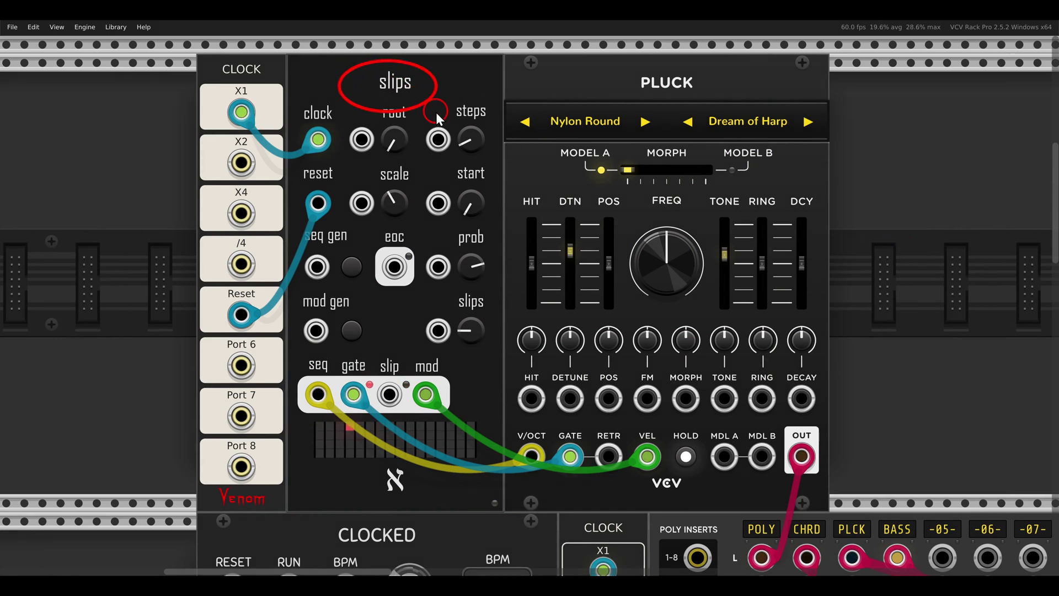
scroll(621, 315, down, 10)
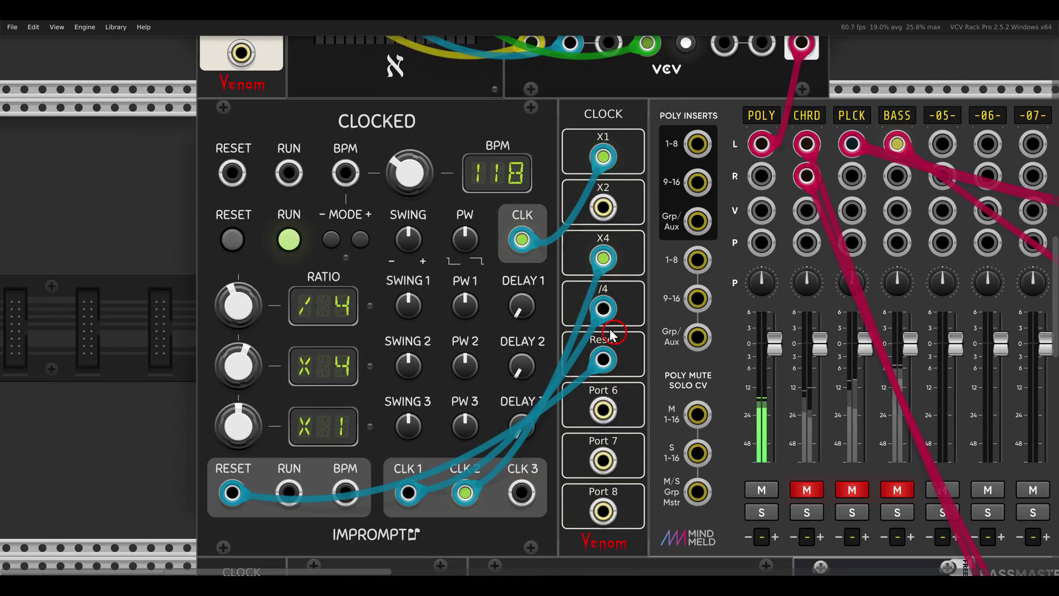
scroll(560, 295, up, 10)
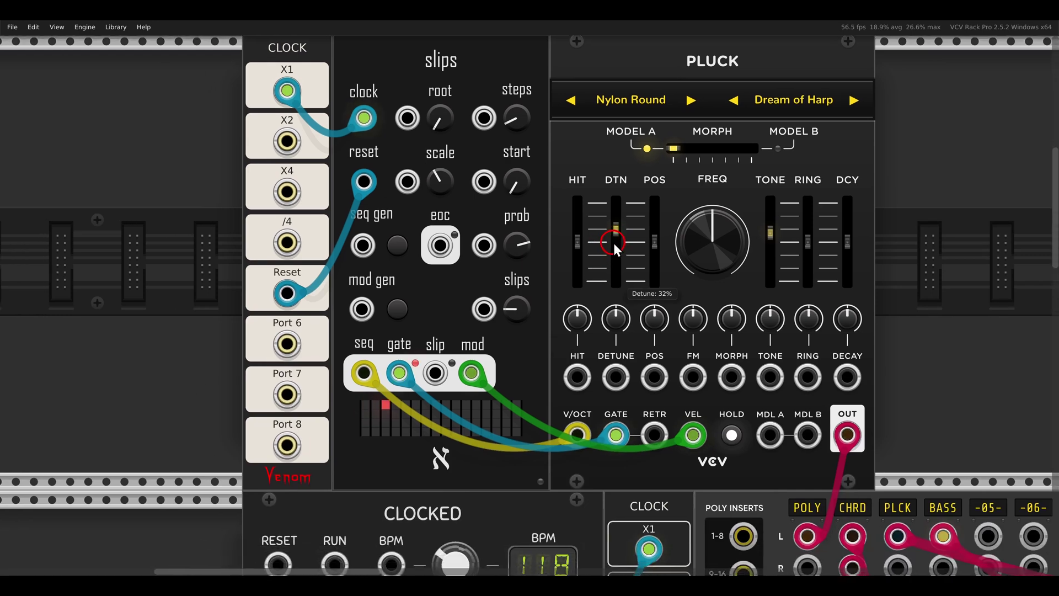
drag(613, 242, 622, 272)
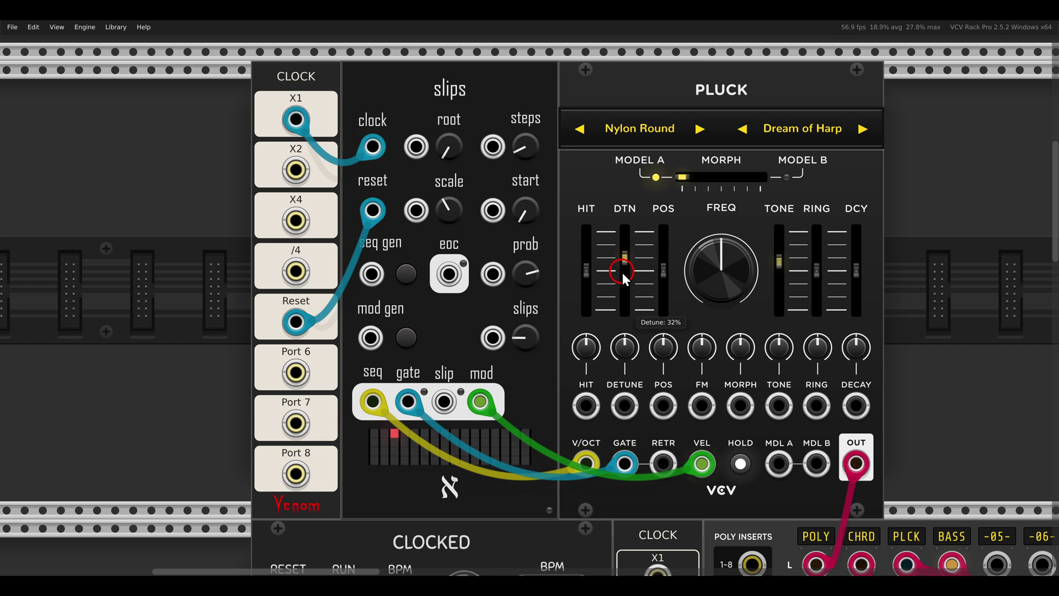
- Set the slips sequencer to 8 polyphonic channels
right_click(479, 94)
mouse_move(488, 259)
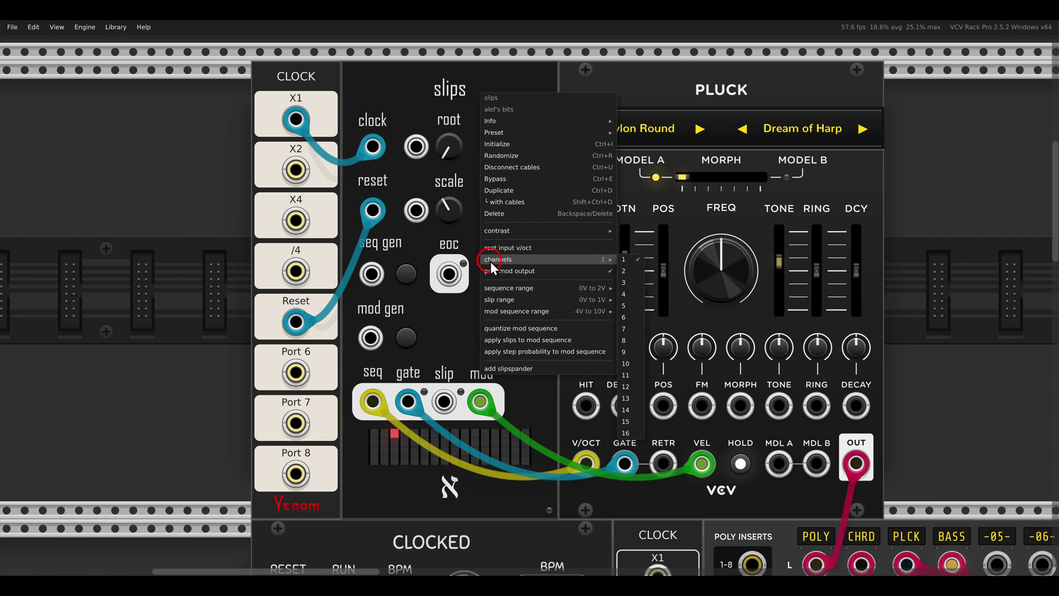
click(633, 343)
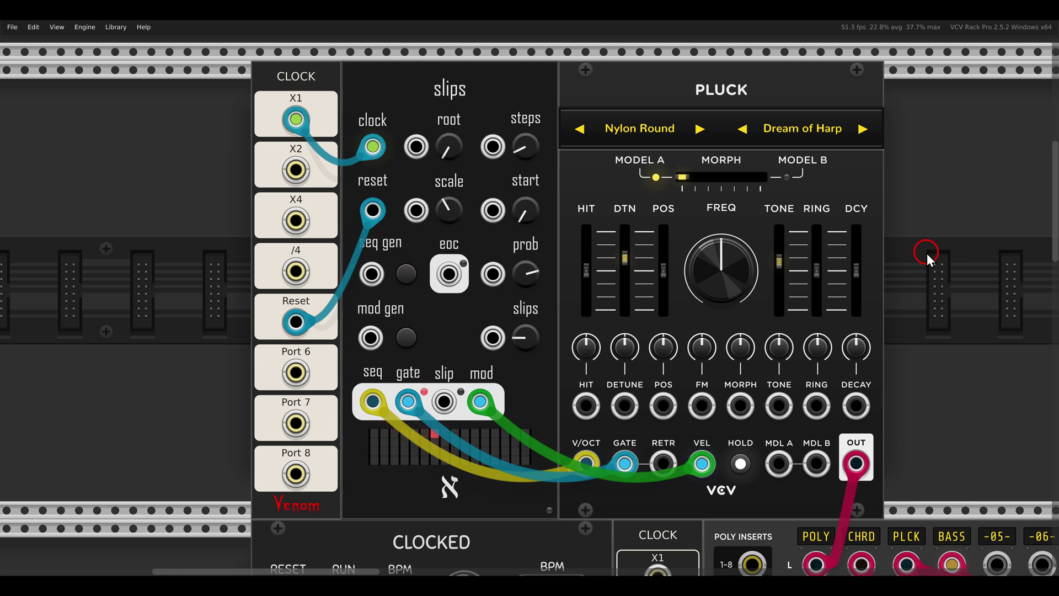
- Look over the CHORDS-driven Pluck voice with Caudal modulation and Delay, and unmute the CHRD mixer channel
scroll(926, 253, down, 10)
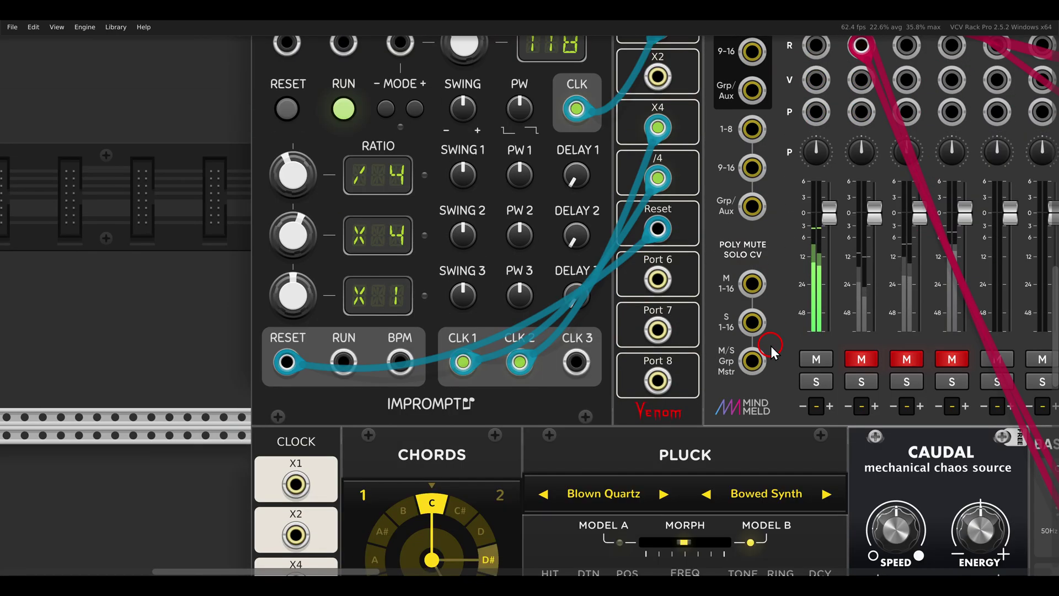
scroll(770, 345, down, 2)
drag(797, 388, 587, 160)
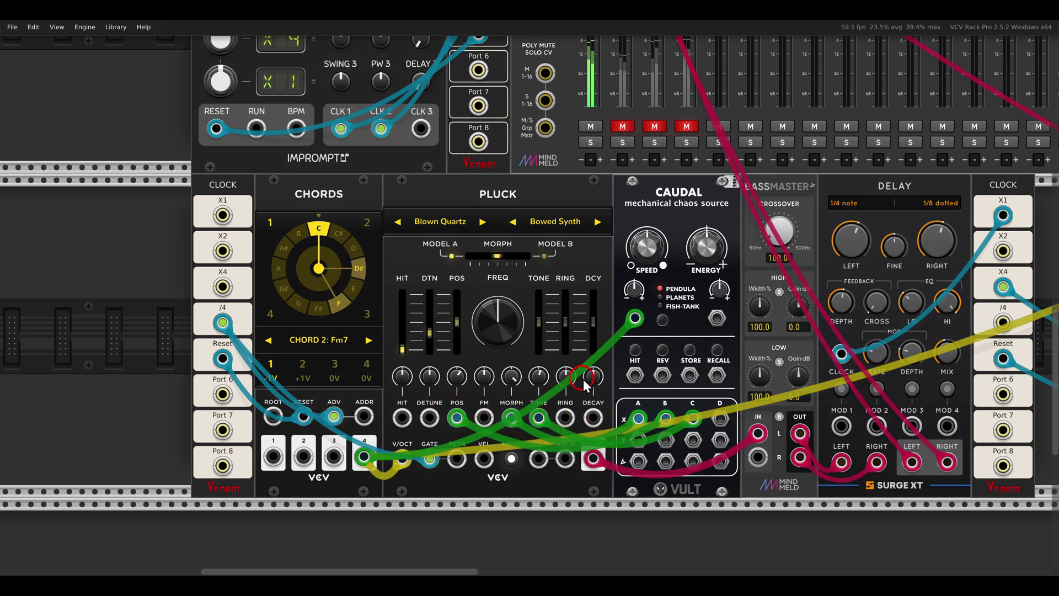
click(620, 127)
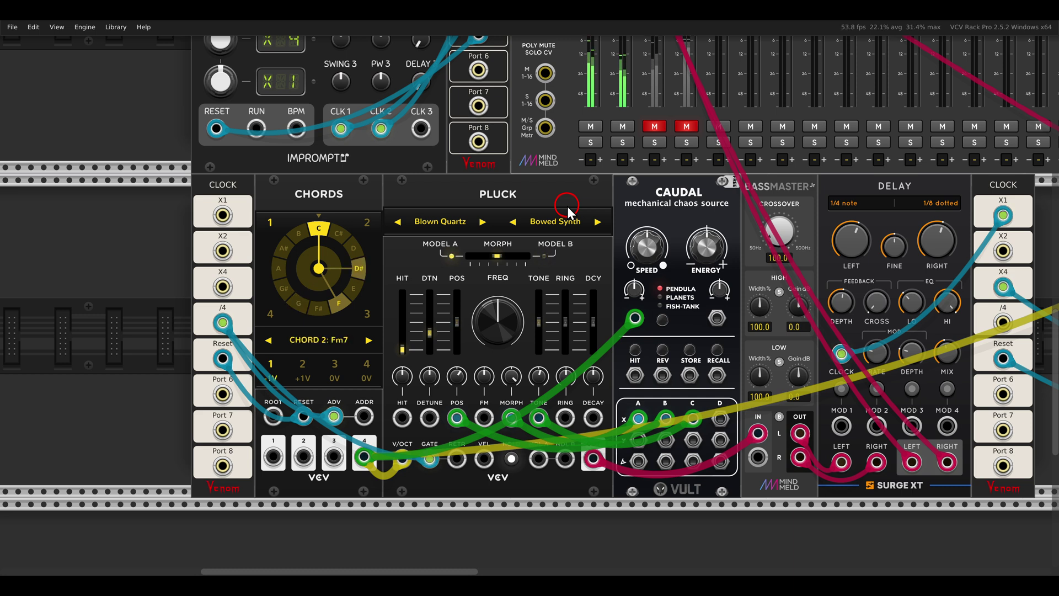
- Examine the plucked voice's 8 Step Trigger Sequencer, its merged polyphonic gates, the V/OCT input and the POLYCON8 model selection
drag(865, 190, 486, 314)
drag(819, 149, 482, 378)
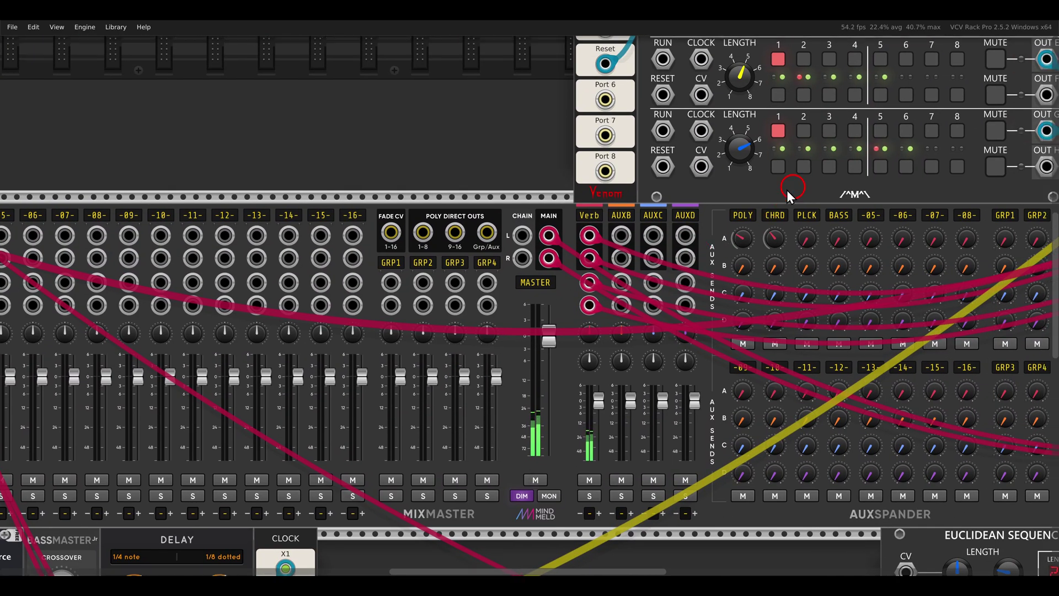
drag(786, 189, 468, 298)
drag(794, 159, 660, 257)
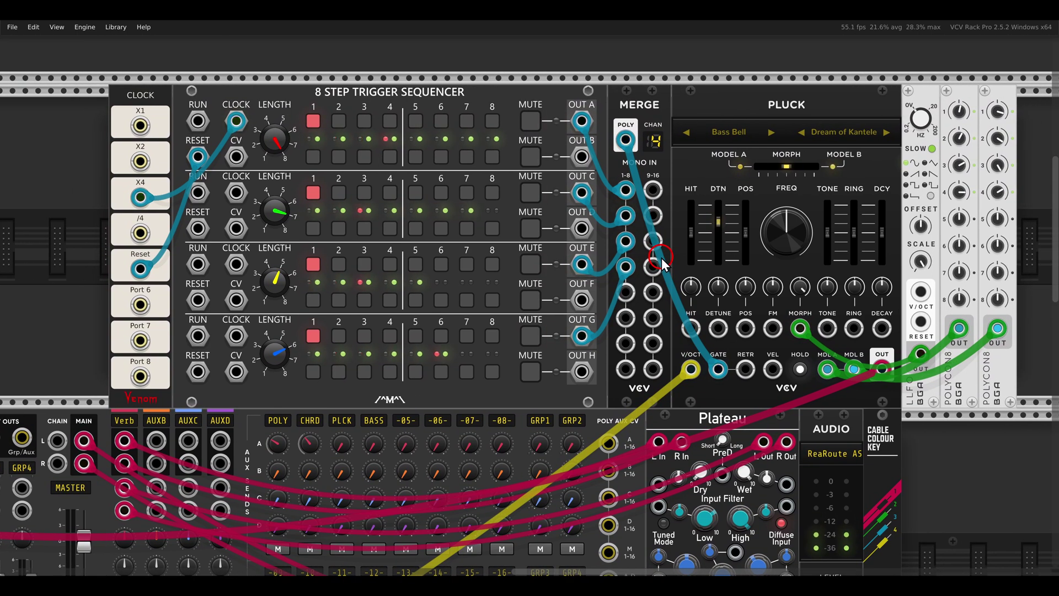
click(684, 373)
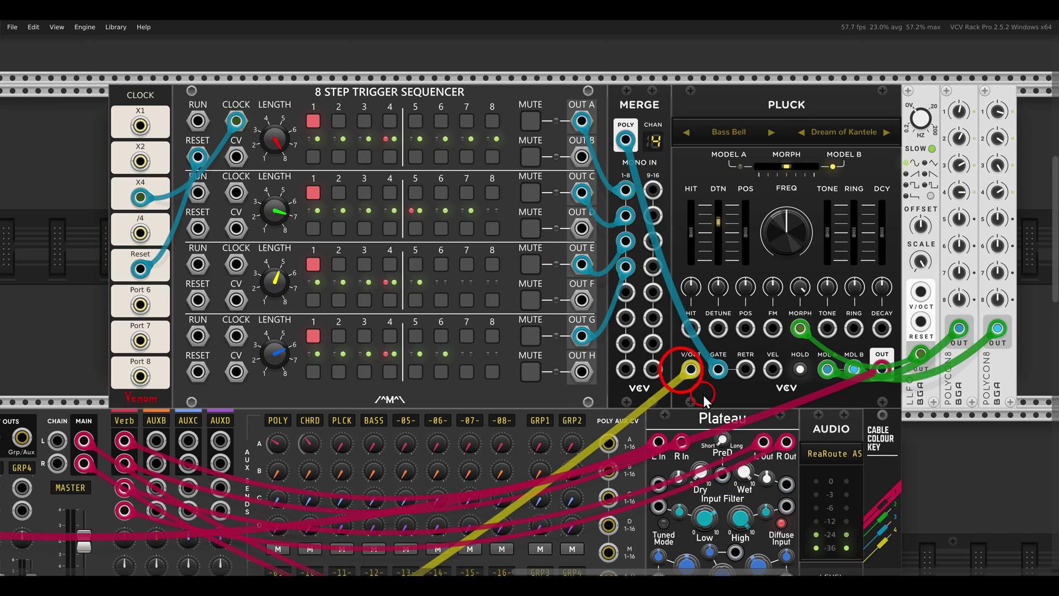
click(557, 154)
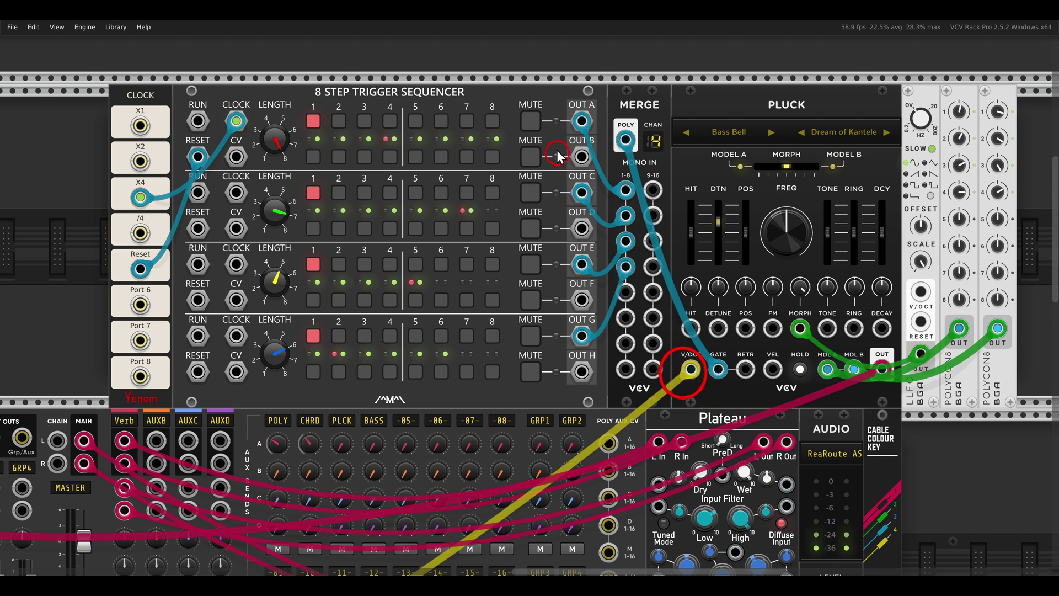
drag(553, 120, 607, 373)
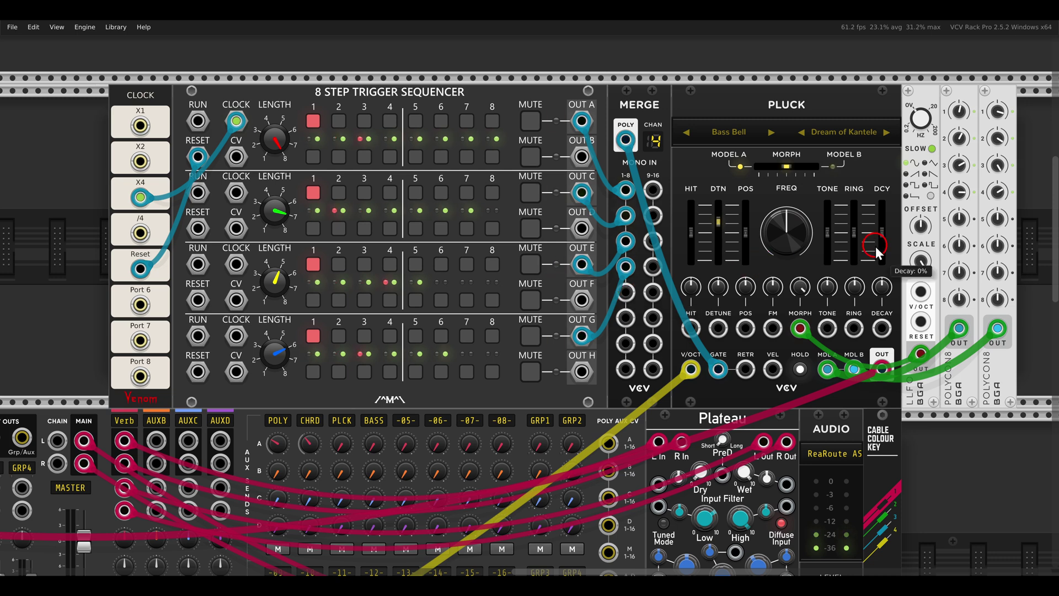
drag(930, 78, 1020, 138)
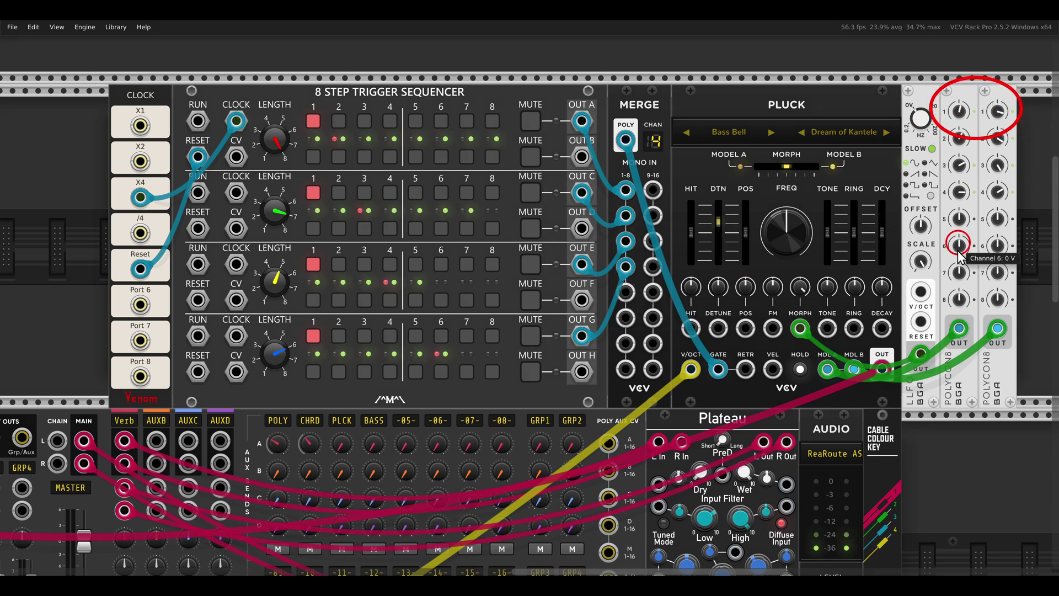
mouse_move(826, 375)
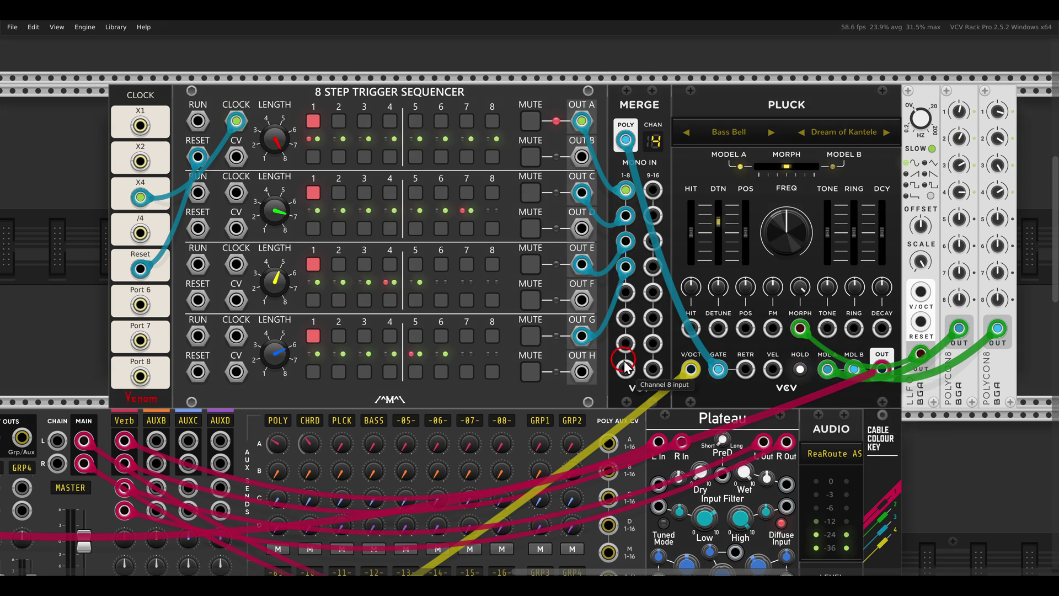
- Unmute and solo the PLCK mixer channel
scroll(624, 365, down, 3)
drag(203, 482, 591, 227)
click(327, 297)
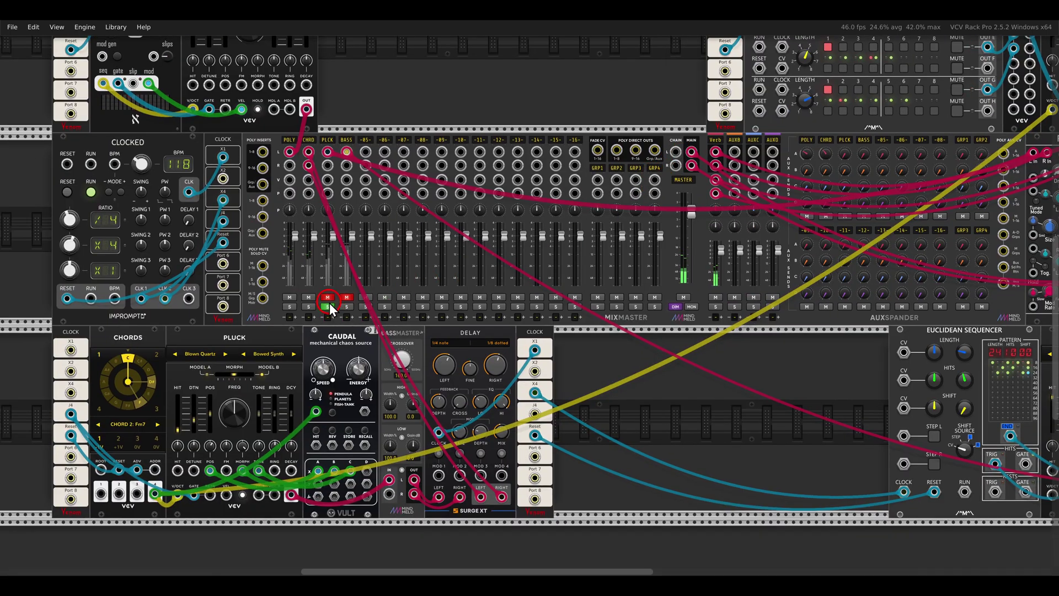
click(327, 306)
- Review the plucked voice in solo and turn off solo on the PLCK mixer channel
drag(912, 127, 580, 274)
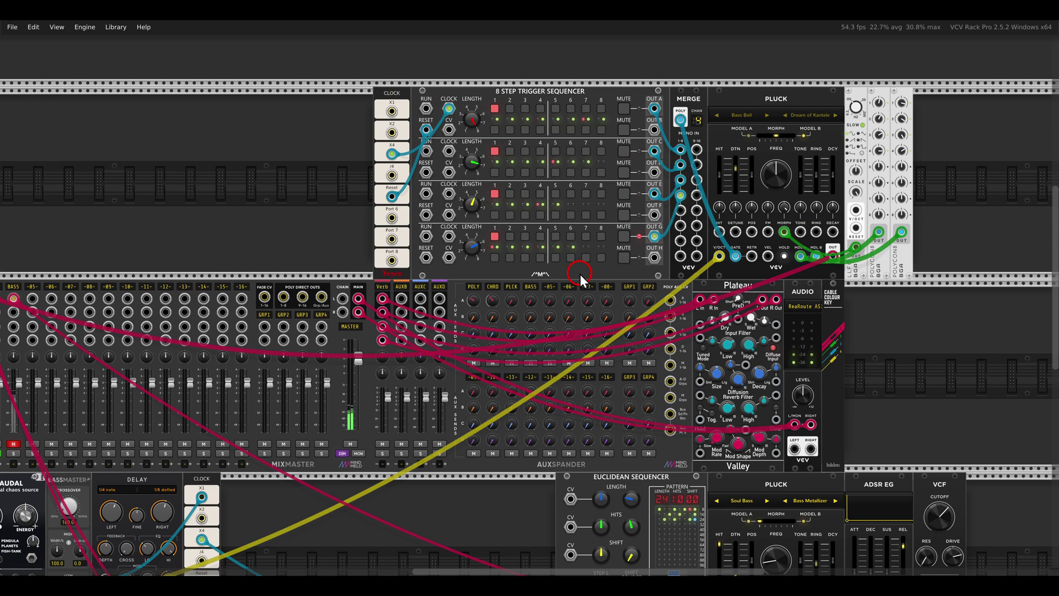
drag(342, 314, 703, 186)
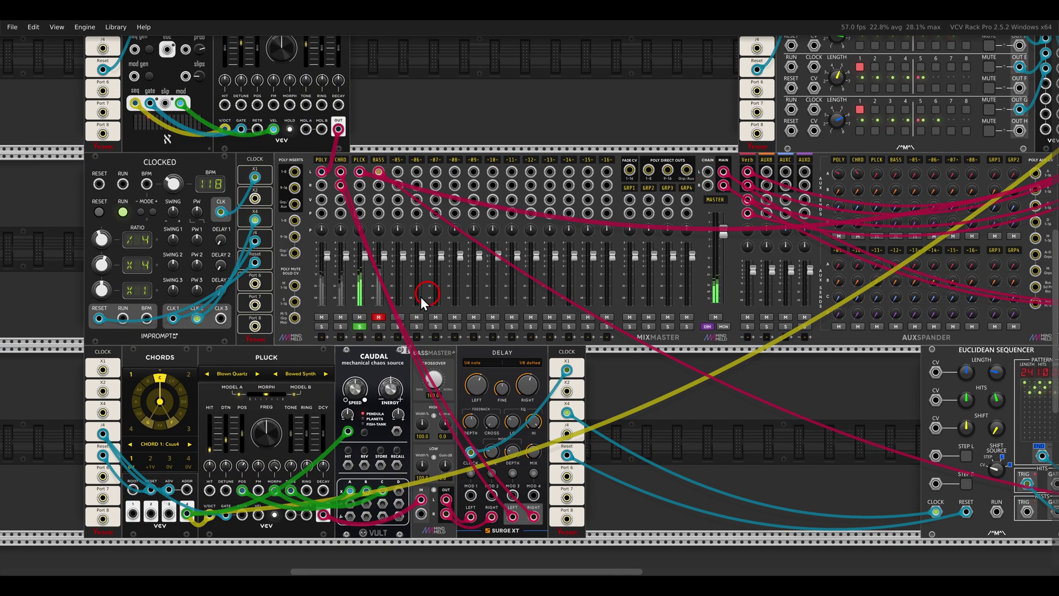
click(360, 328)
- Look over the Euclidean Sequencer and Soul Bass Pluck voice, and unmute the BASS mixer channel
drag(824, 420, 298, 340)
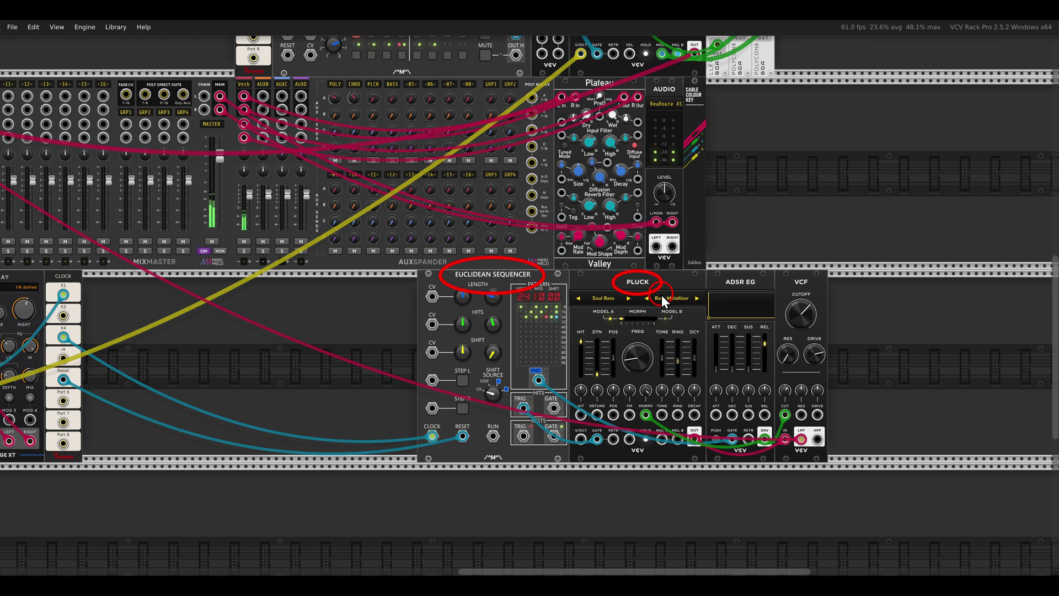
drag(281, 300, 292, 300)
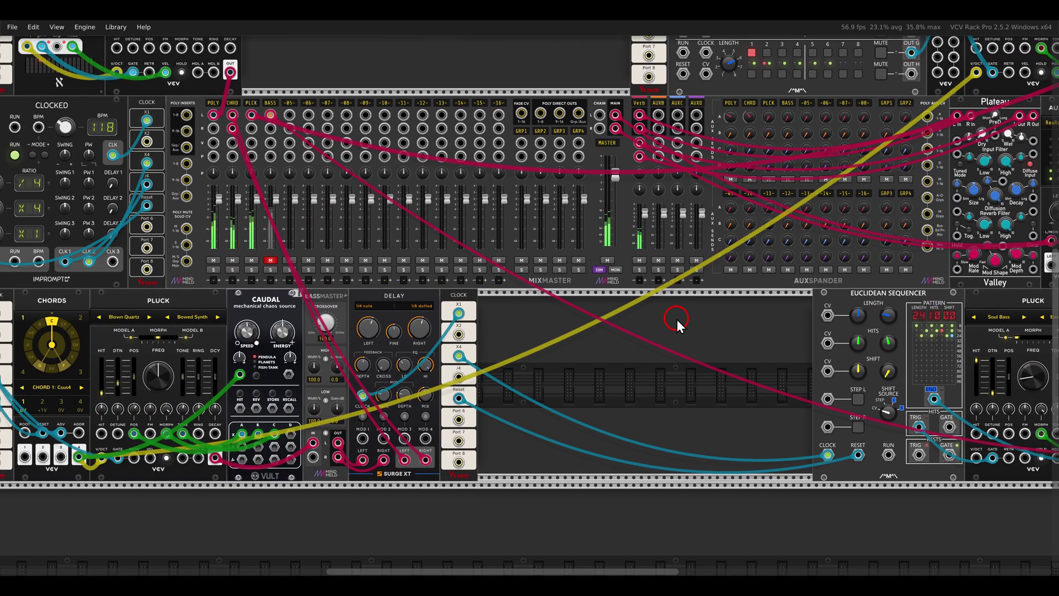
scroll(529, 266, down, 2)
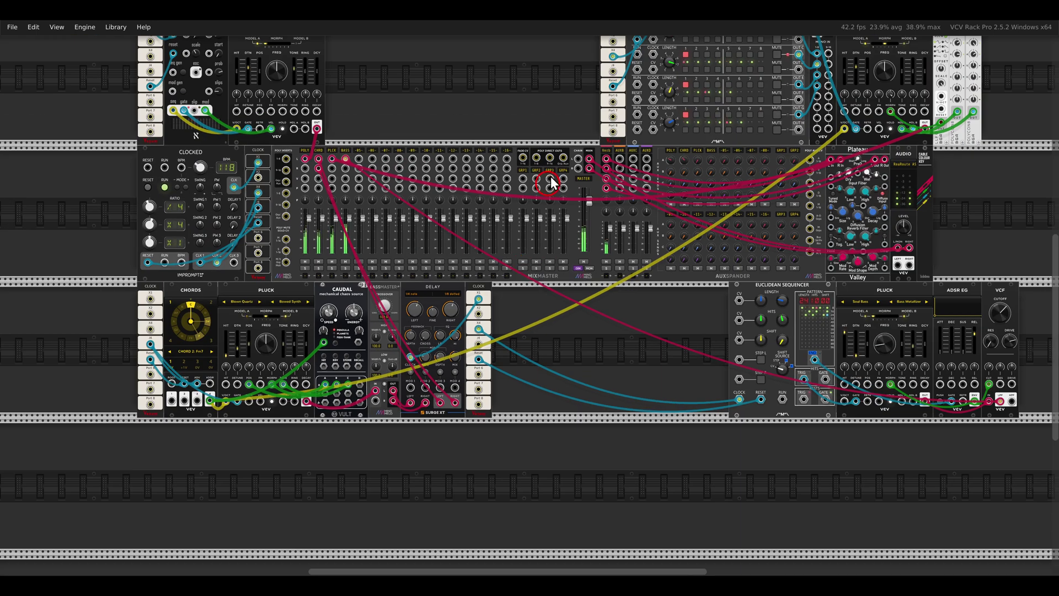
scroll(550, 184, up, 4)
scroll(550, 183, right, 2)
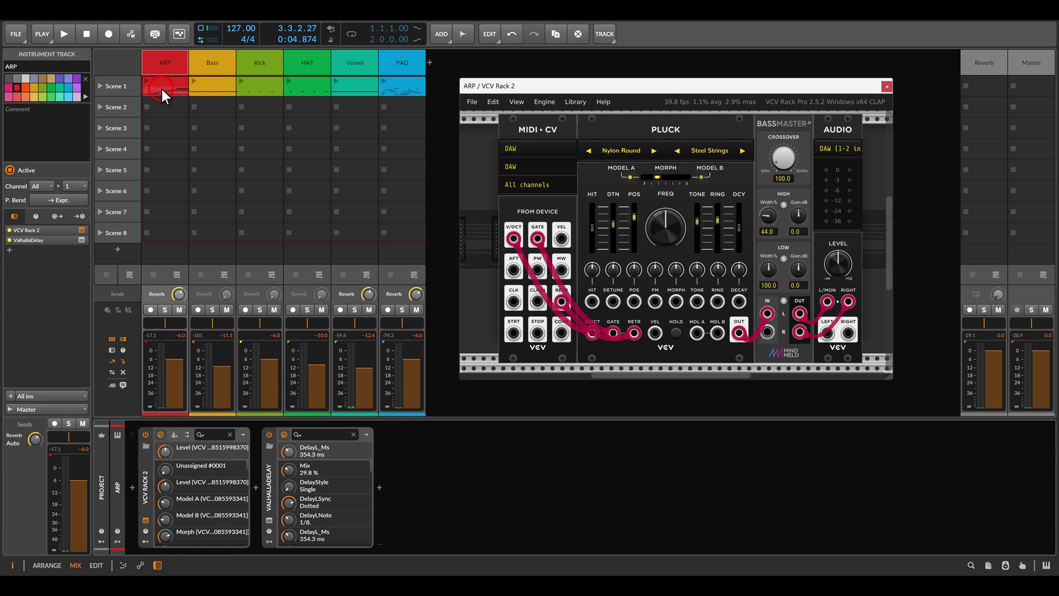
- Launch the ARP clip in Scene 1, view its Pluck patch during playback and close the ARP plugin window
click(146, 81)
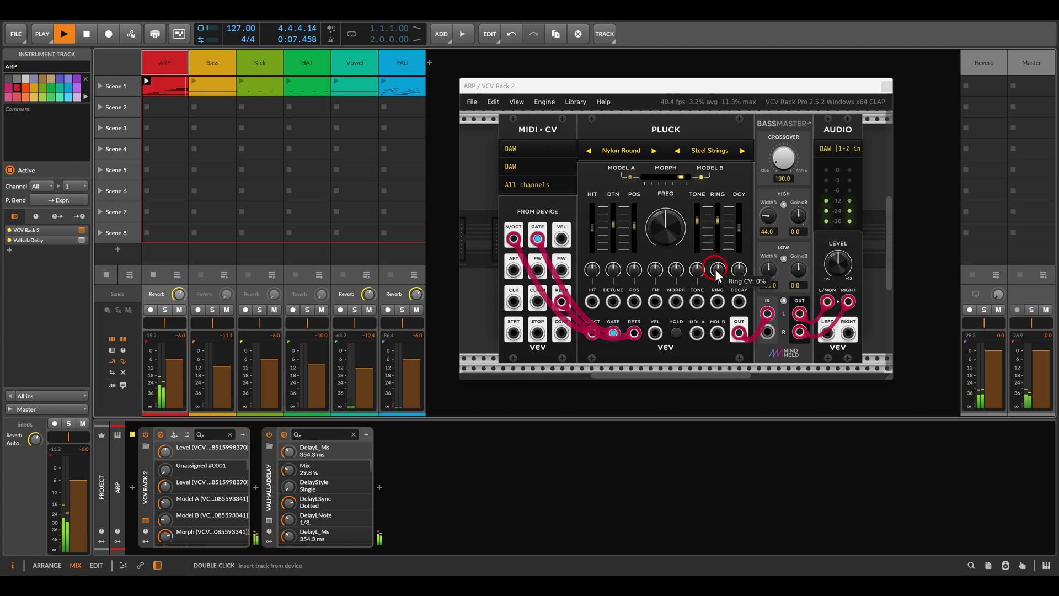
click(885, 86)
- Open the Bass track's VCV Rack 2 patch clear of the clips, launch the Bass clip in Scene 1 and close the patch
click(220, 64)
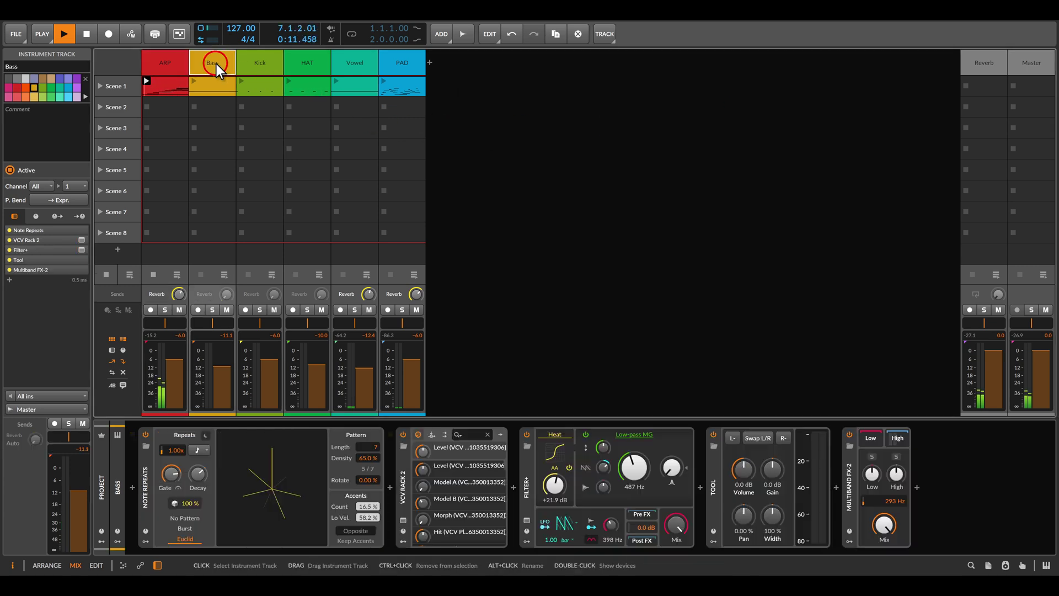
click(403, 519)
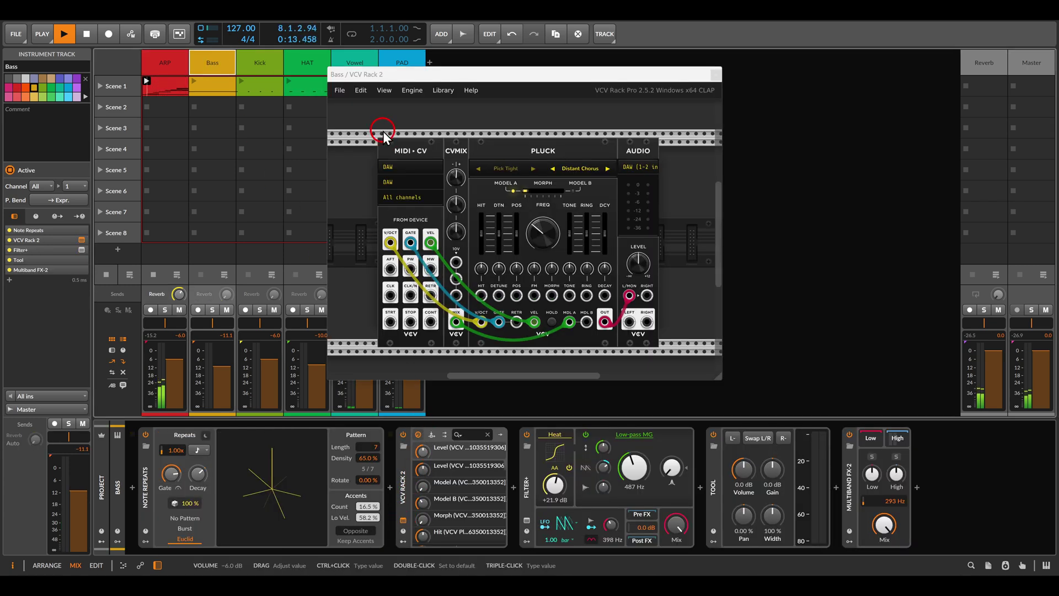
drag(375, 78, 519, 86)
click(191, 91)
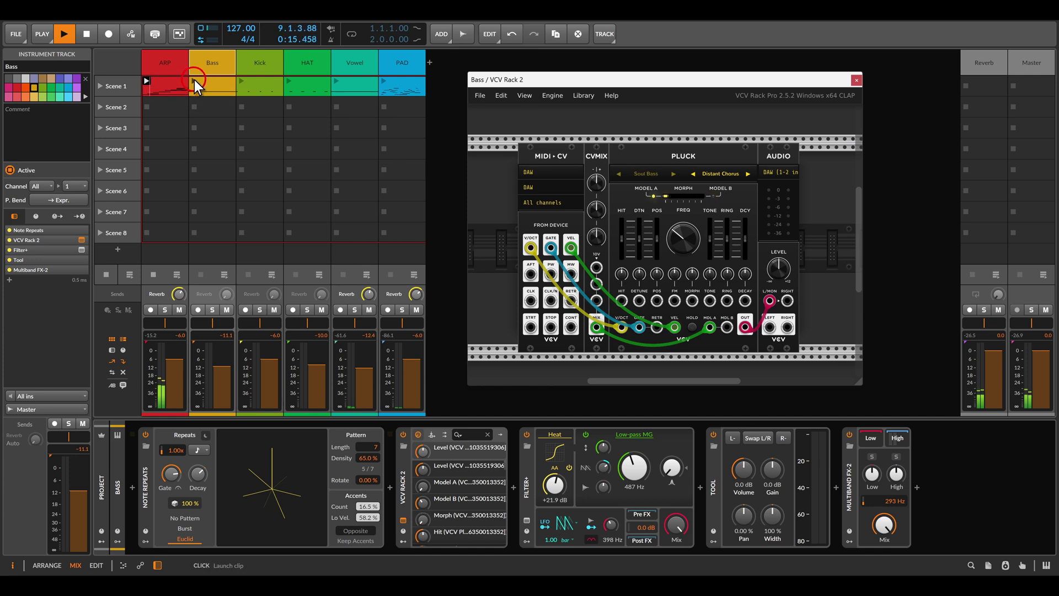
click(575, 118)
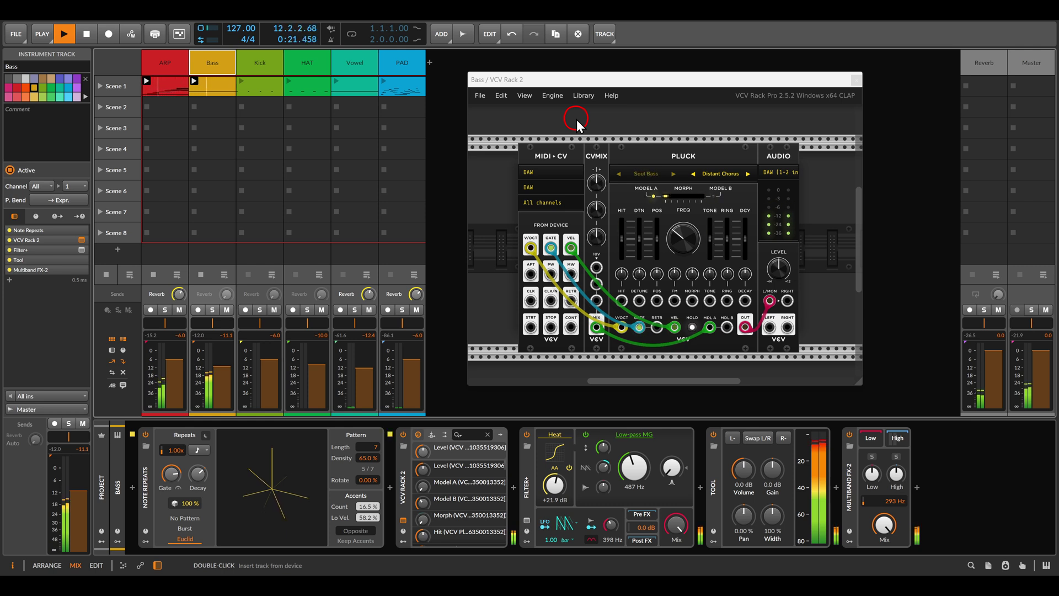
click(855, 80)
- Open the Vowel track's VCV Rack 2 patch clear of the clips, launch the Vowel clip in Scene 1 and close the patch
click(353, 63)
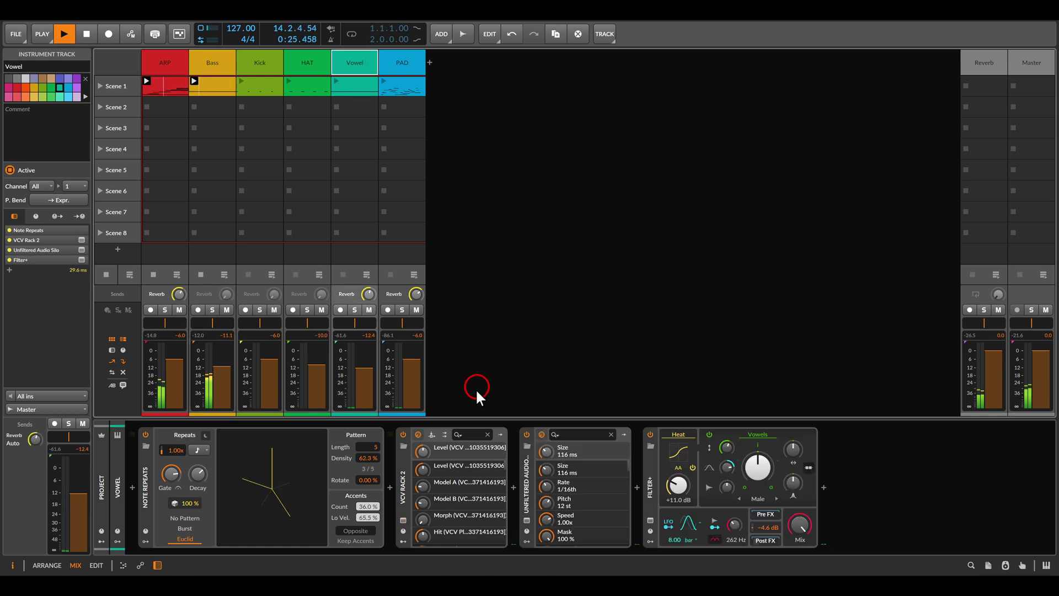
click(404, 518)
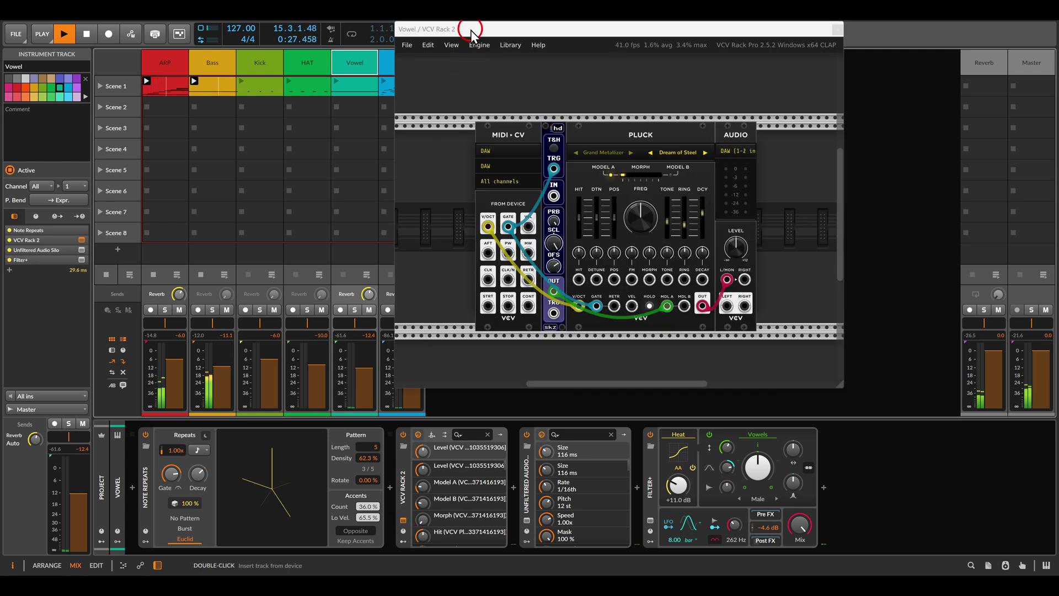
mouse_move(466, 28)
mouse_down()
mouse_move(557, 48)
mouse_move(542, 52)
mouse_up()
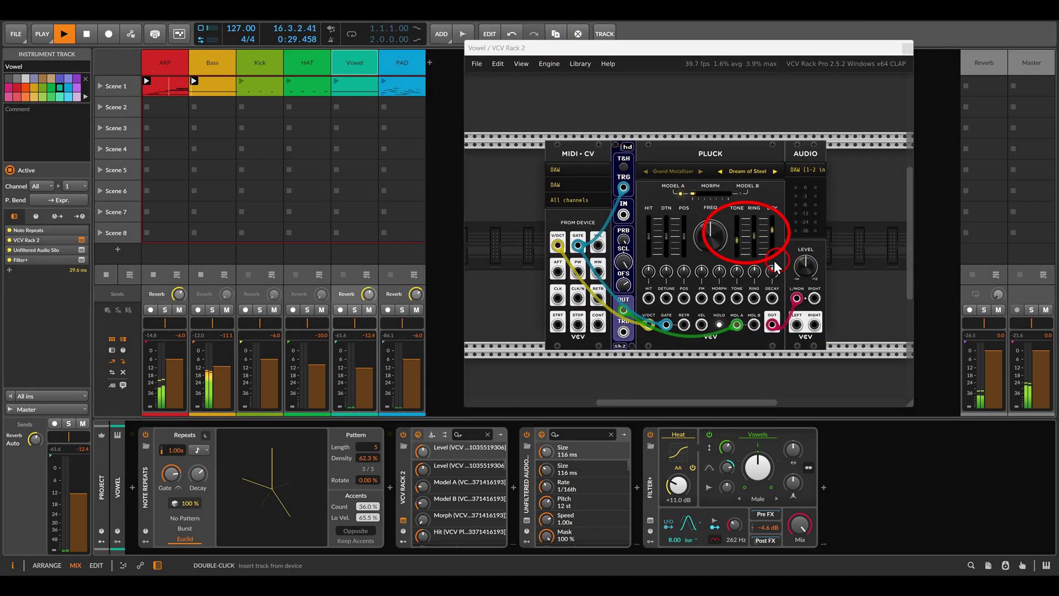
click(353, 88)
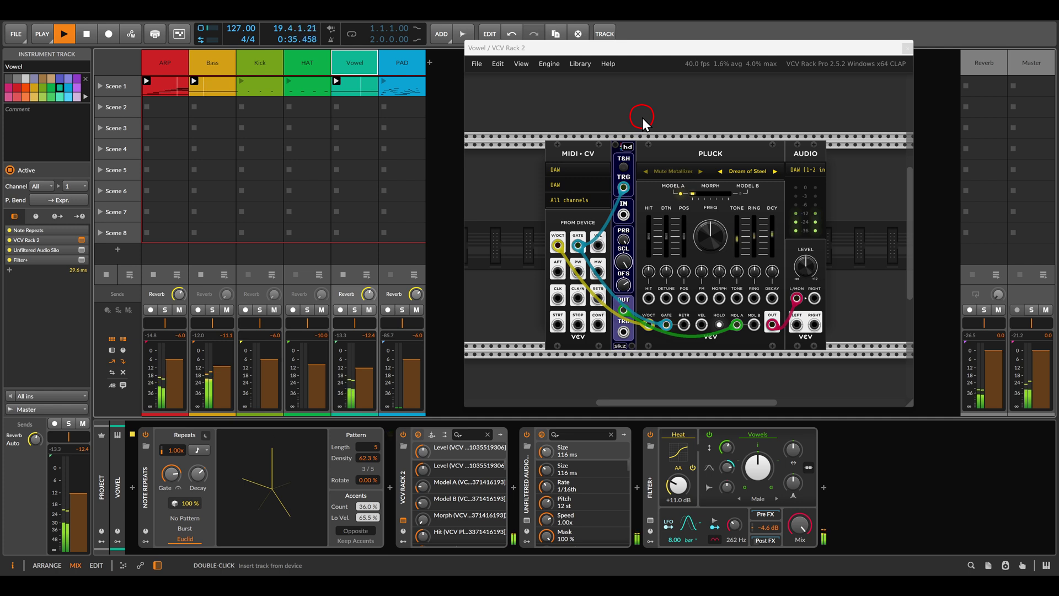
click(906, 49)
- Launch the Kick and HAT clips in Scene 1 alongside the playing tracks
click(242, 81)
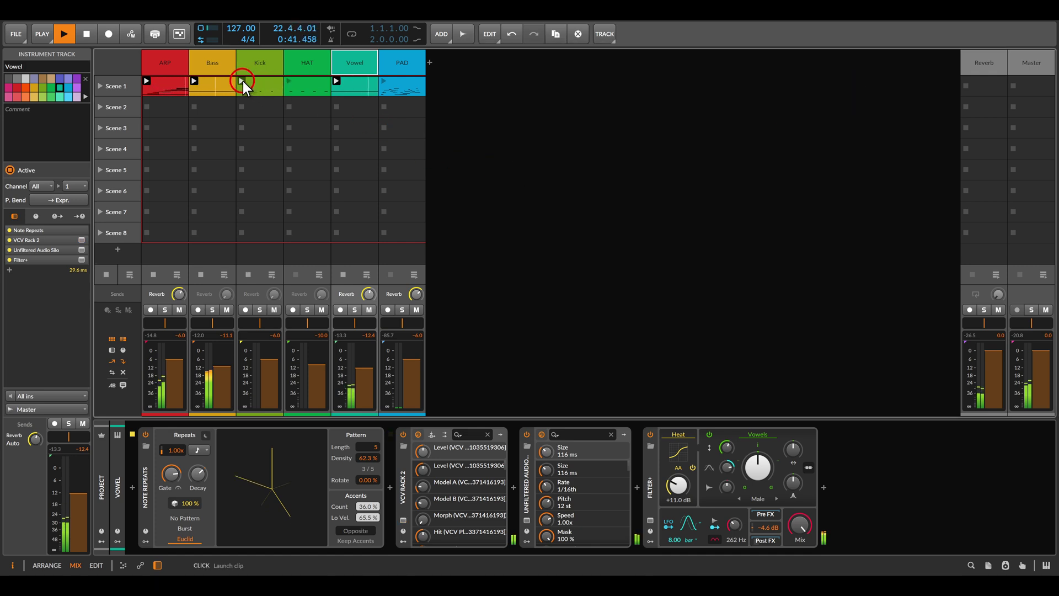
click(289, 81)
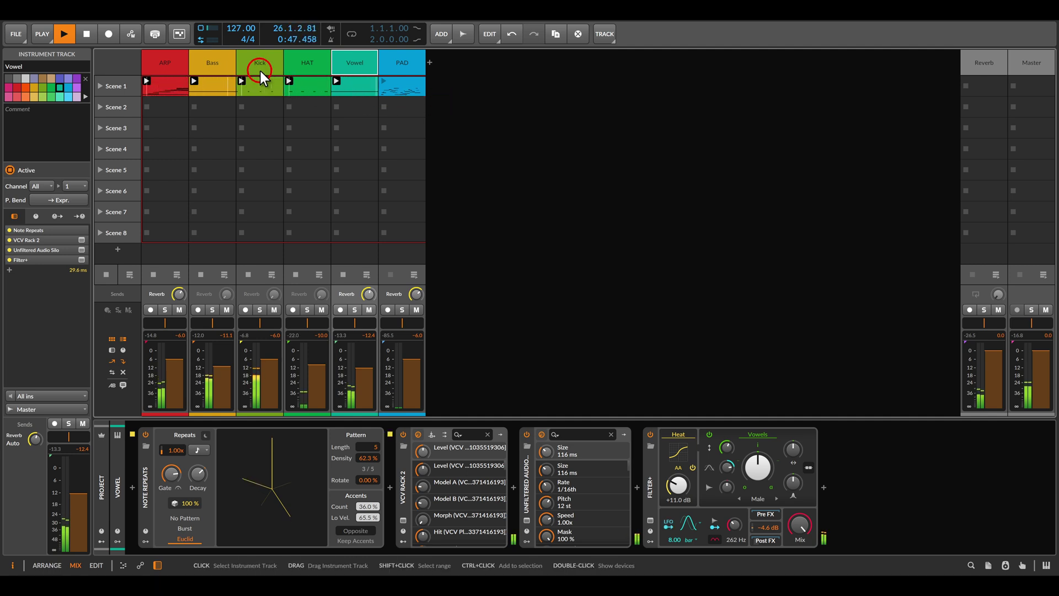
- Open the PAD track's VCV Rack 2 patch and place its window clear of the clips and device chain
click(397, 64)
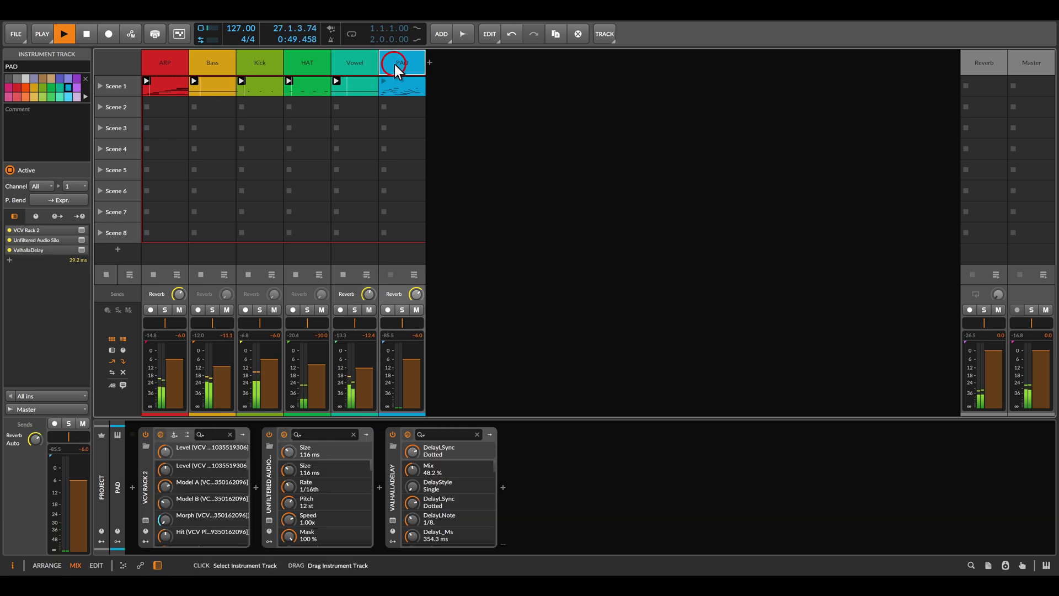
click(145, 520)
click(571, 85)
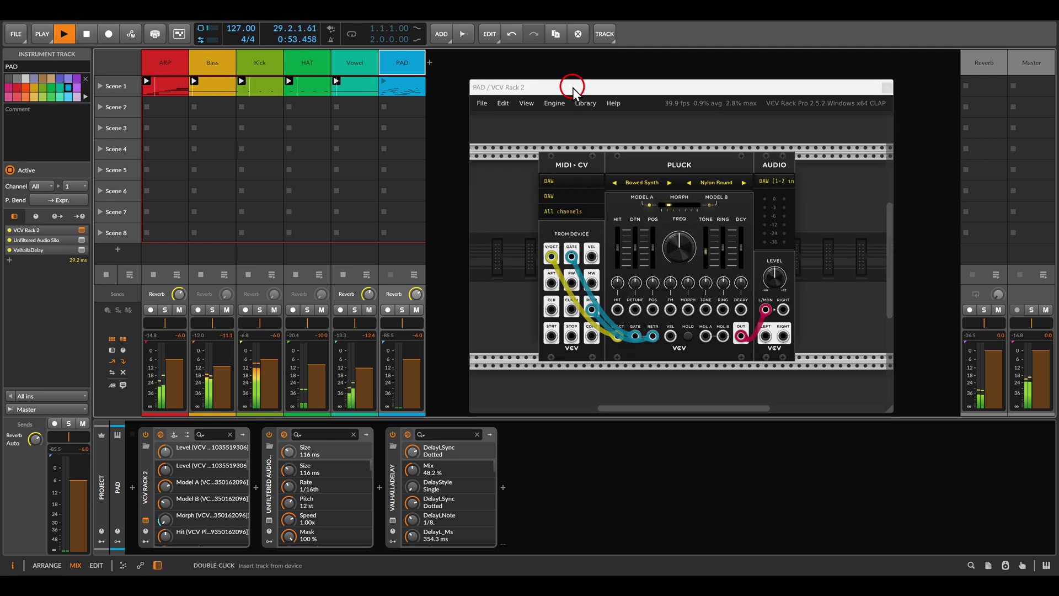
drag(571, 85, 571, 73)
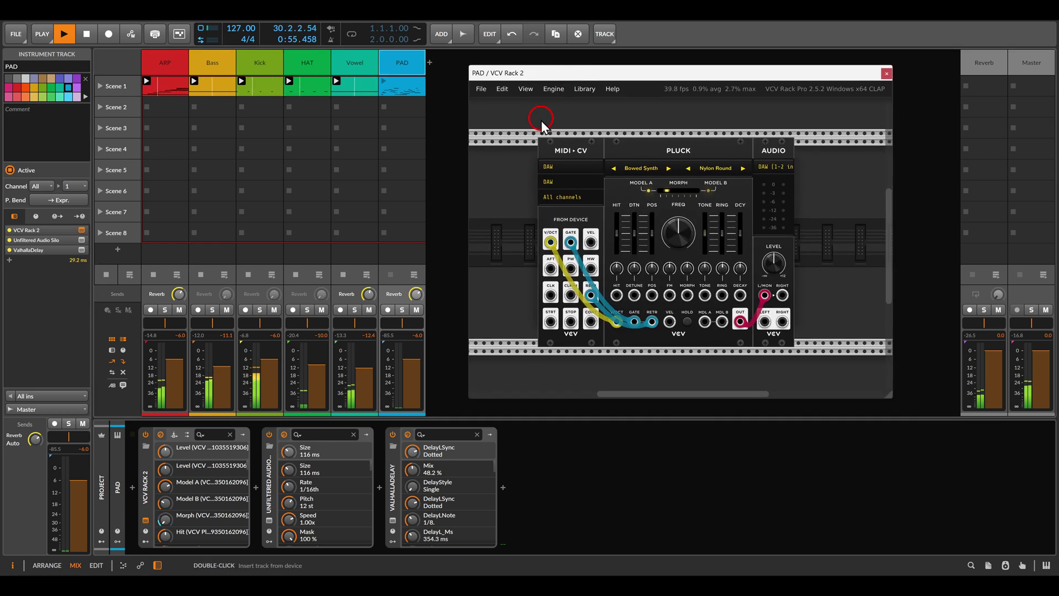